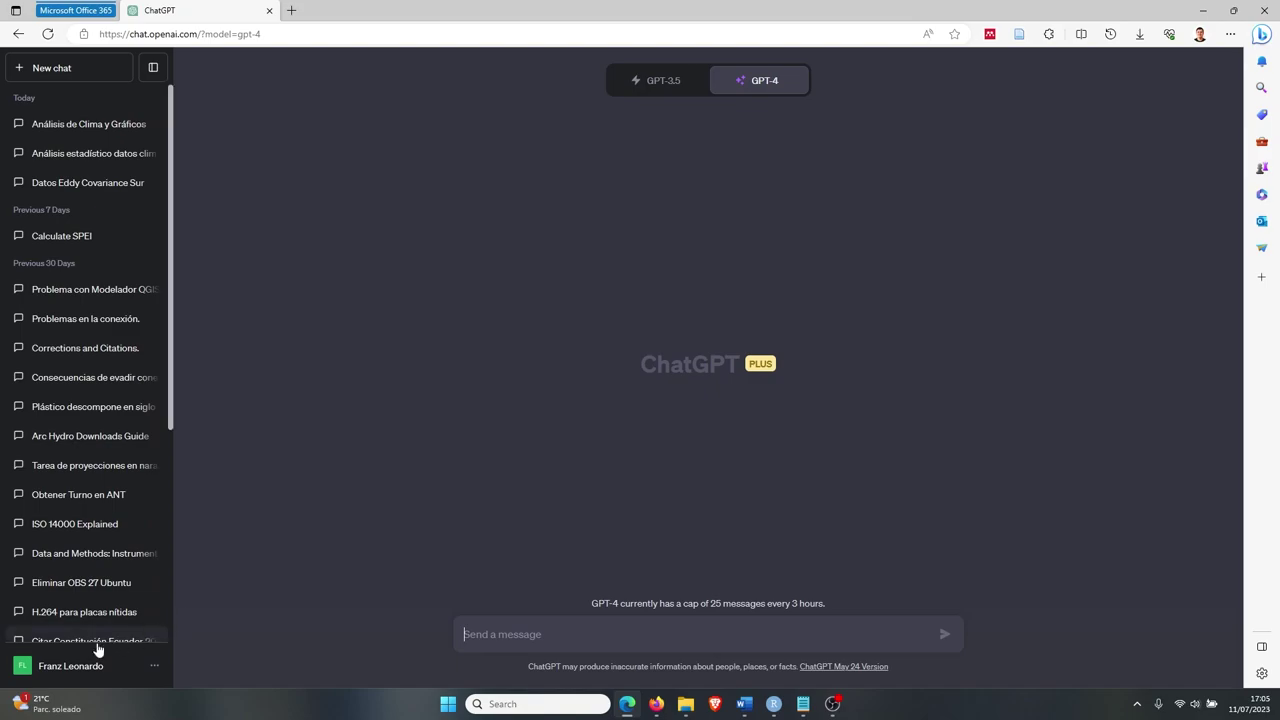
Enable the Code interpreter beta feature in ChatGPT Settings.
click(150, 675)
click(48, 587)
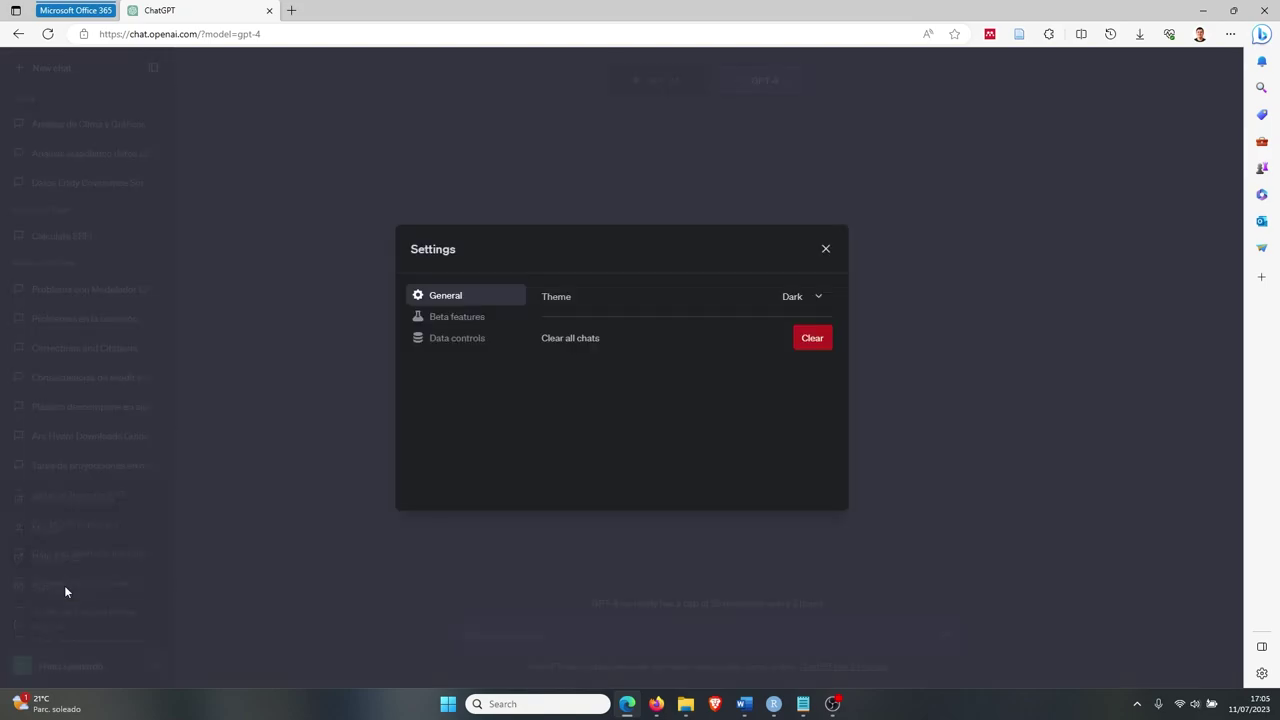
click(437, 320)
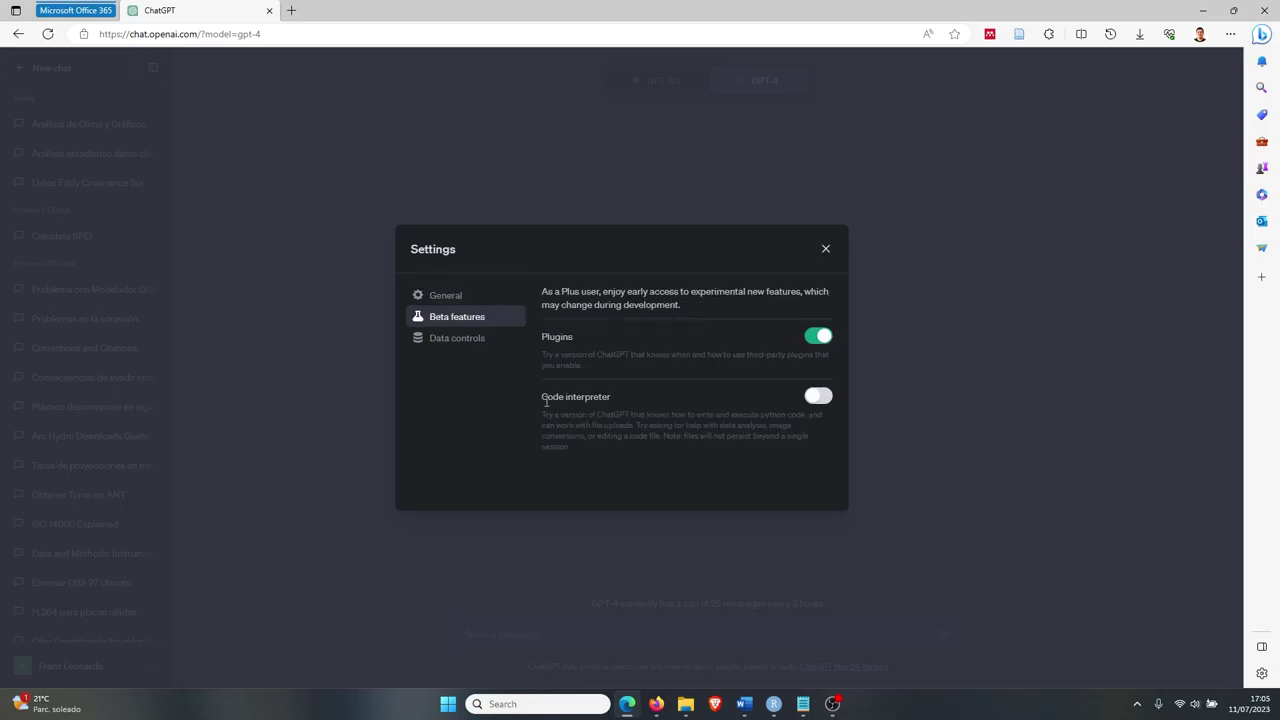
click(820, 397)
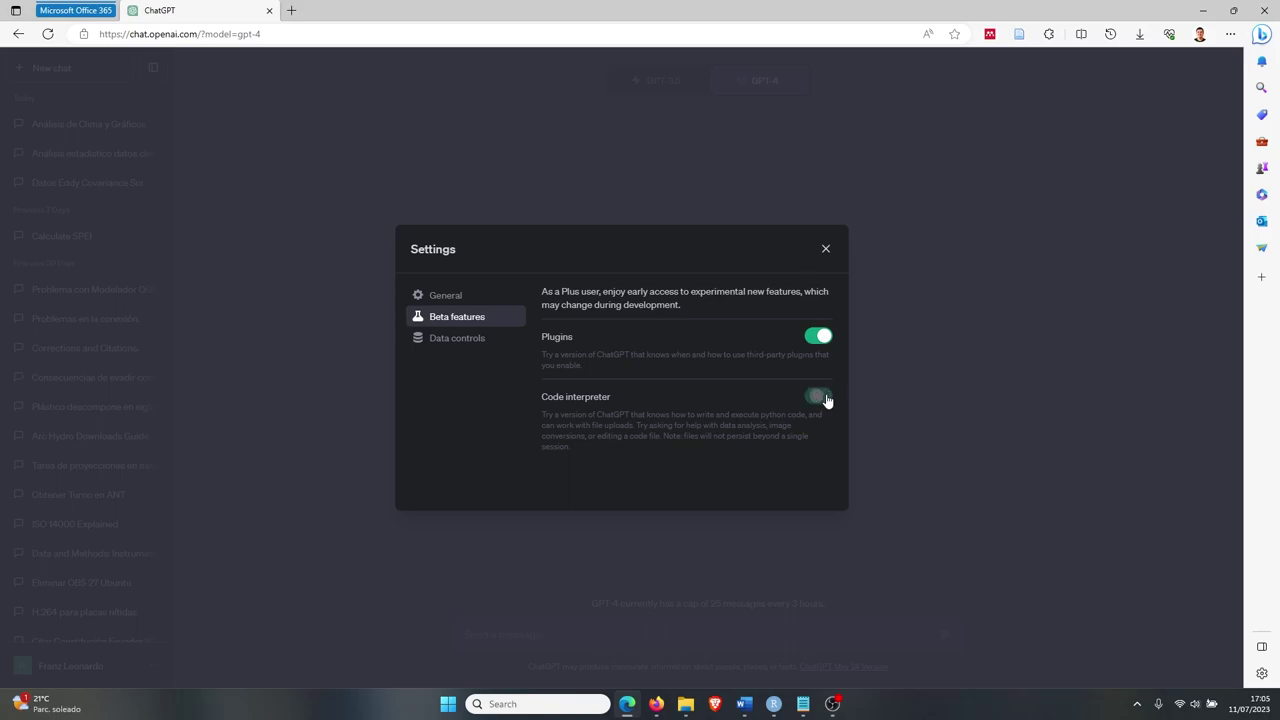
Switch the GPT-4 chat to the Code Interpreter model.
click(826, 248)
mouse_move(790, 82)
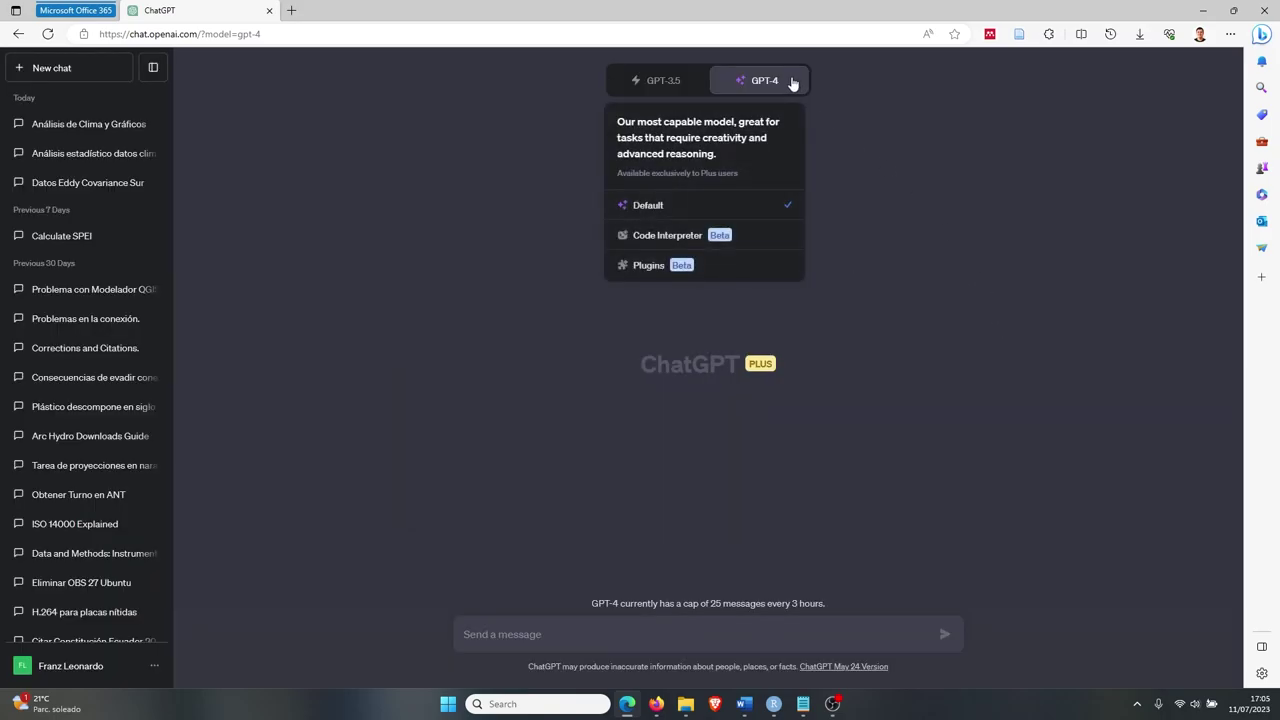
click(654, 238)
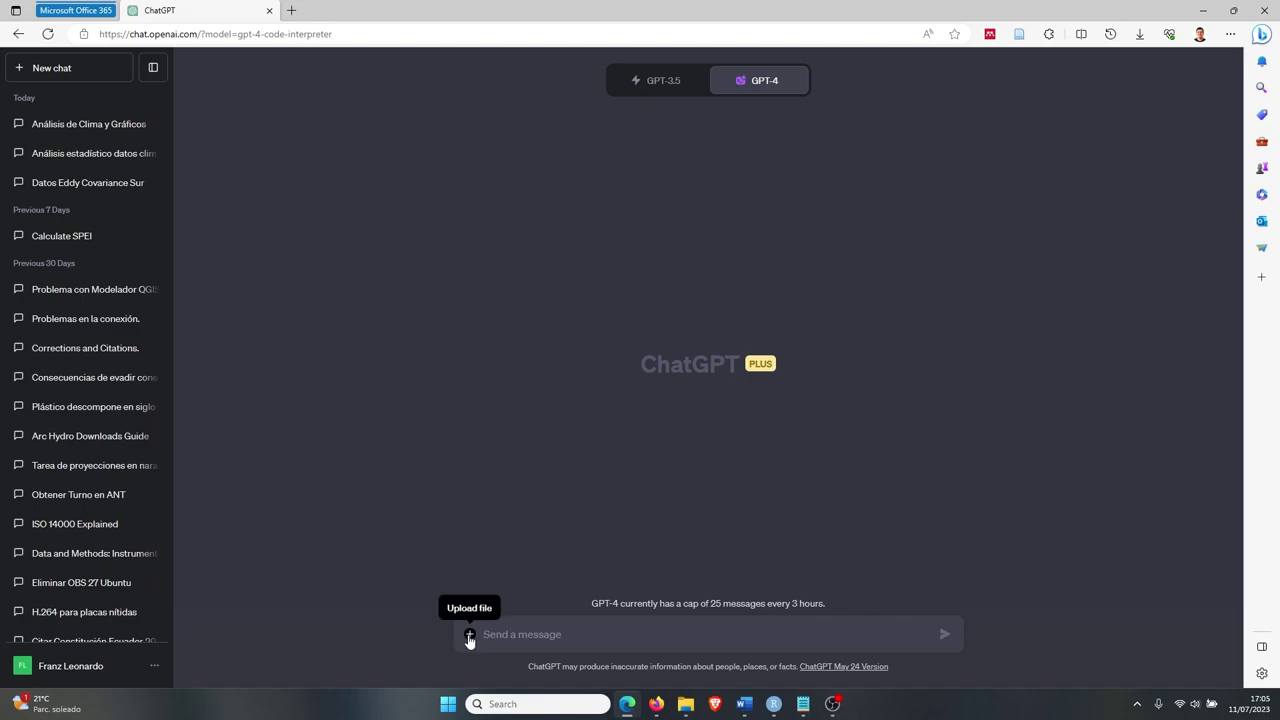
Open datos_clima.csv from Downloads in a maximized Excel window.
click(469, 638)
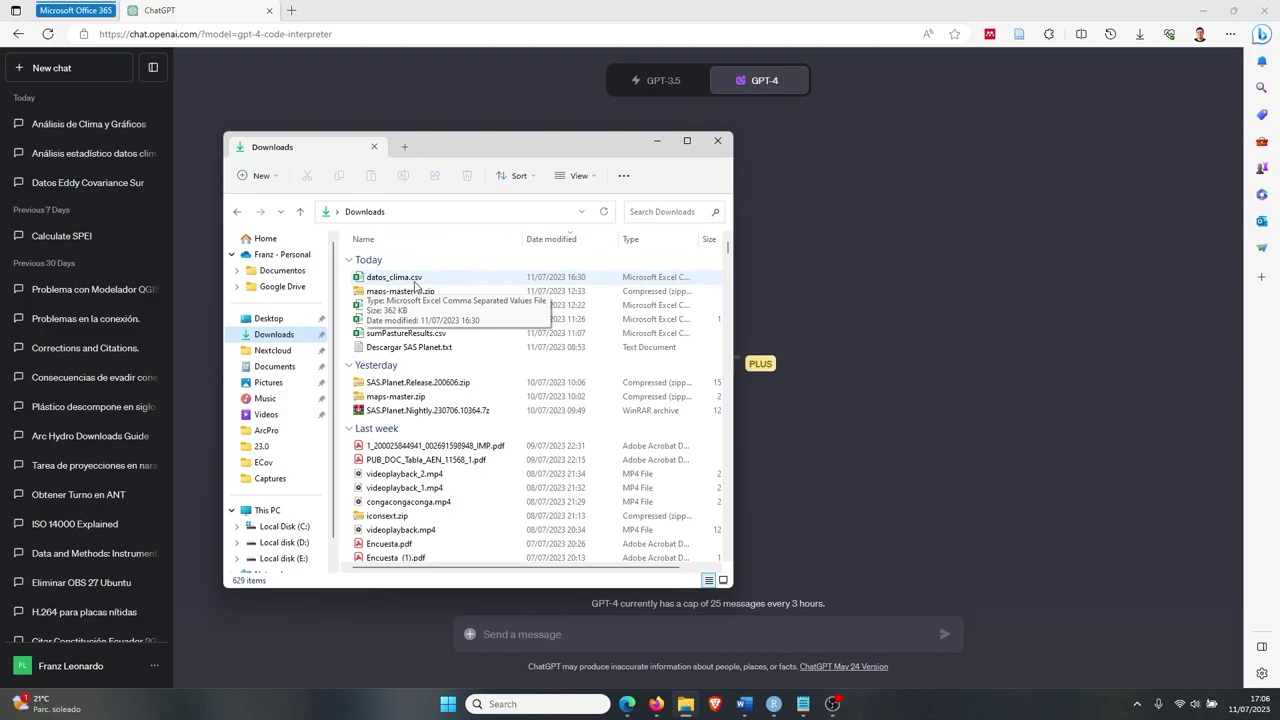
double_click(416, 282)
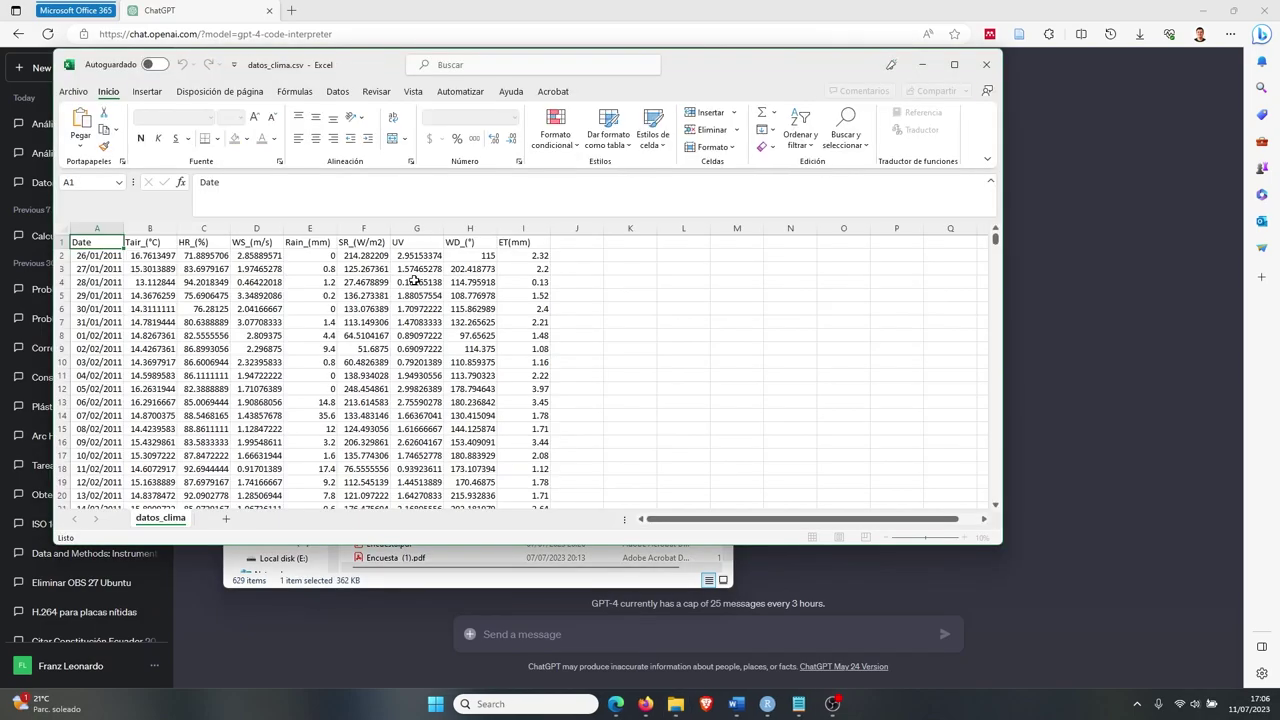
click(954, 64)
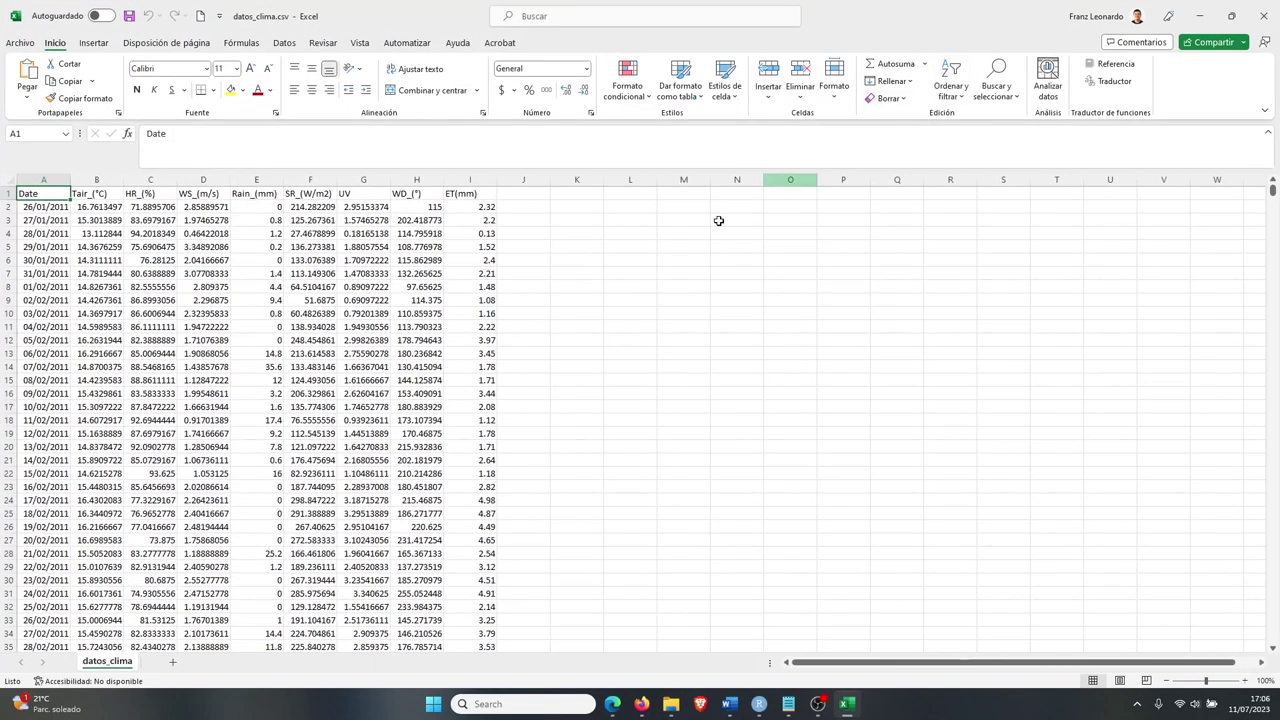
Inspect columns B–I and confirm the records span 26/01/2011 to 31/03/2023.
click(91, 181)
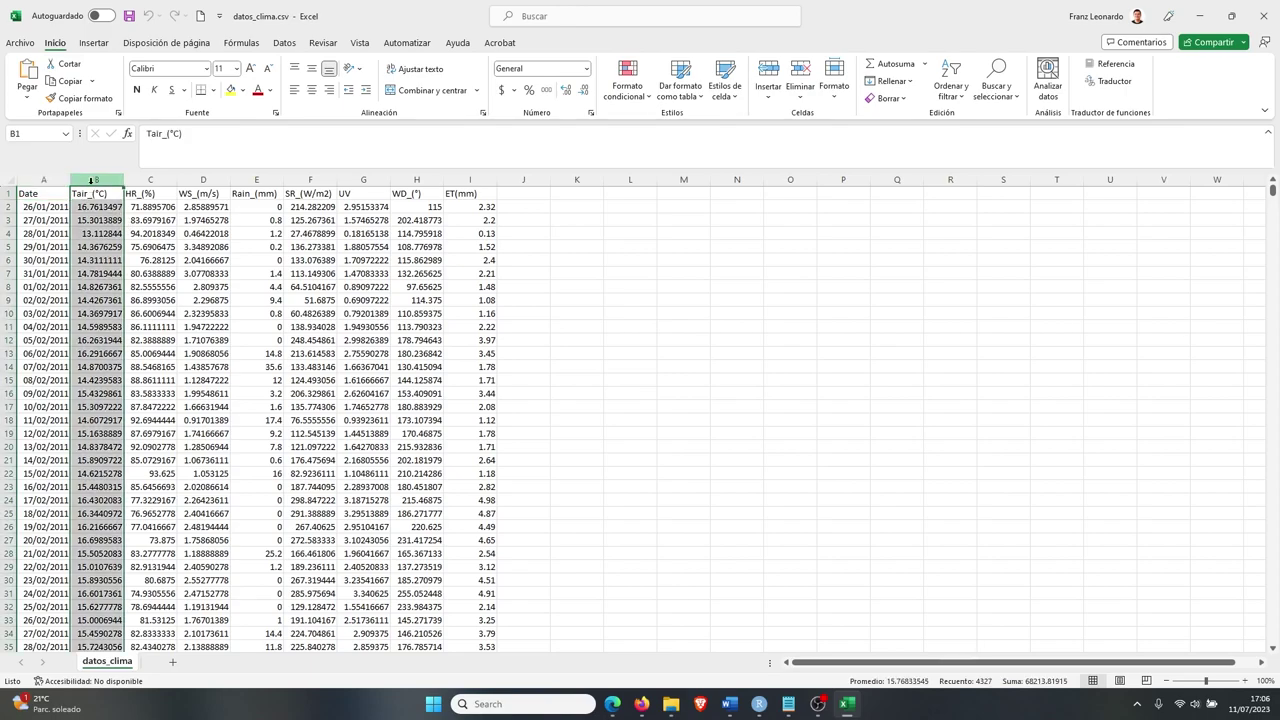
drag(91, 181, 470, 181)
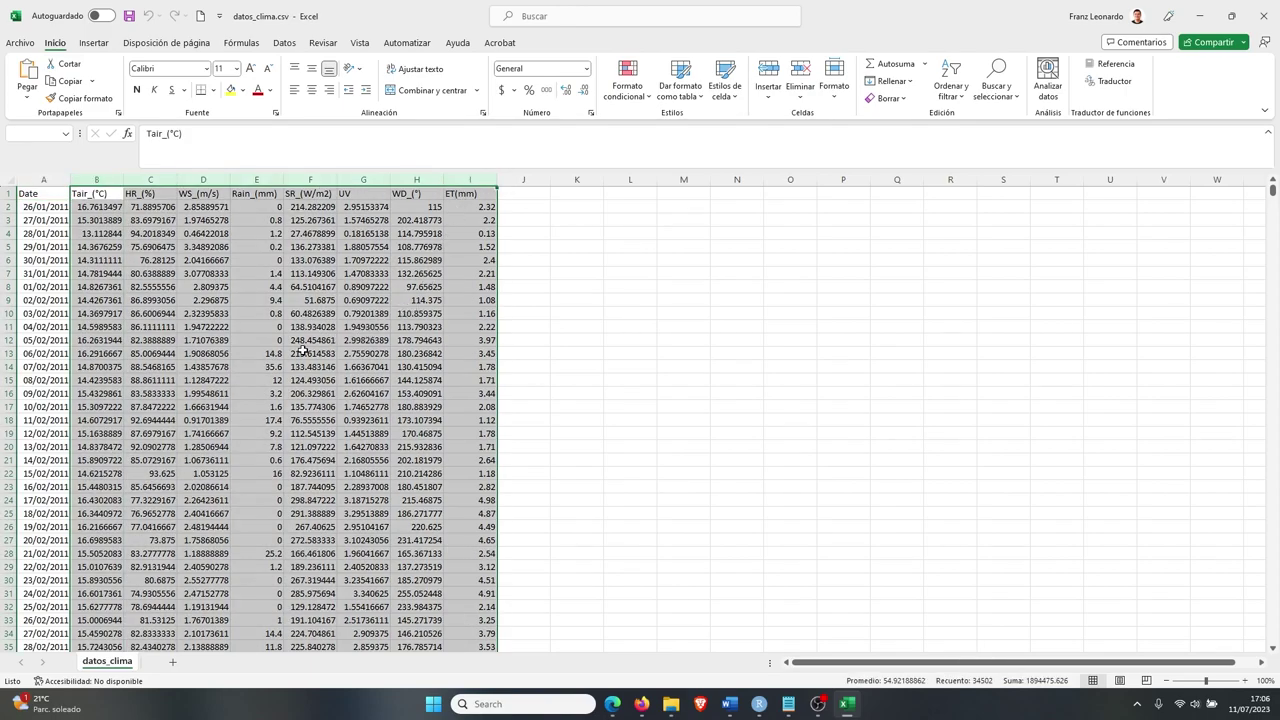
click(58, 230)
click(55, 210)
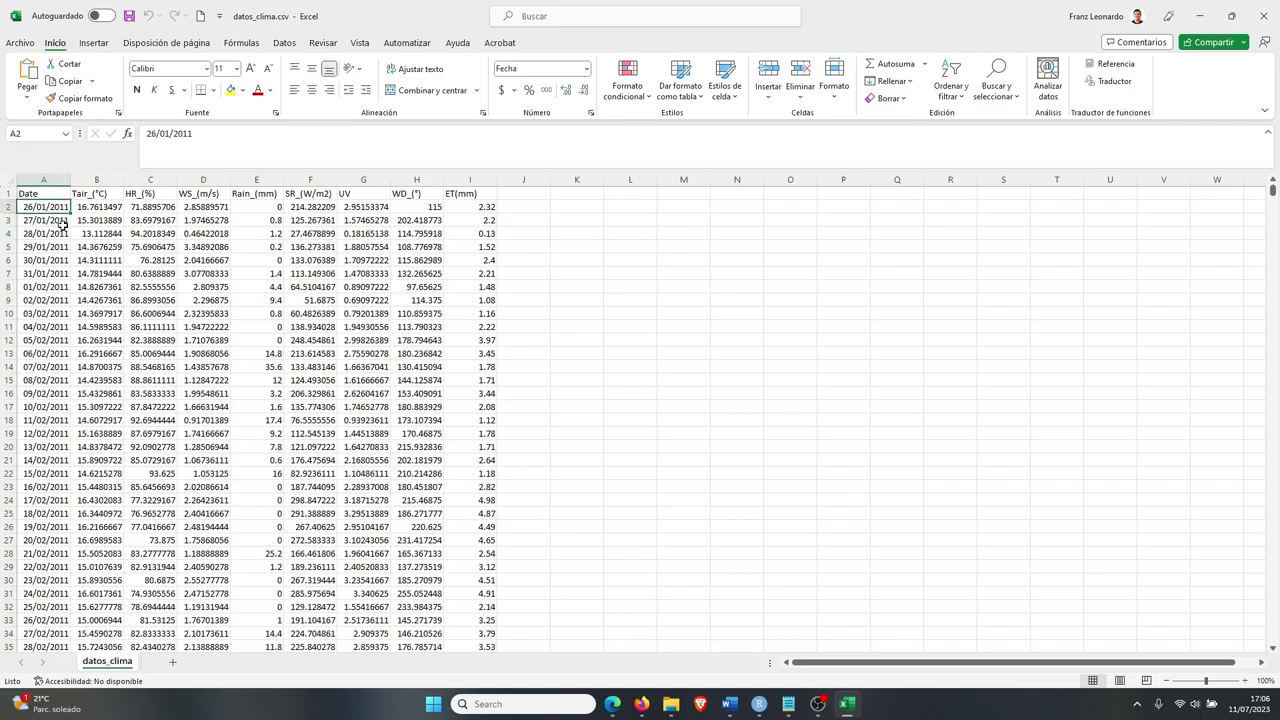
key(Down)
key(Down)
key(Down)
key(Down)
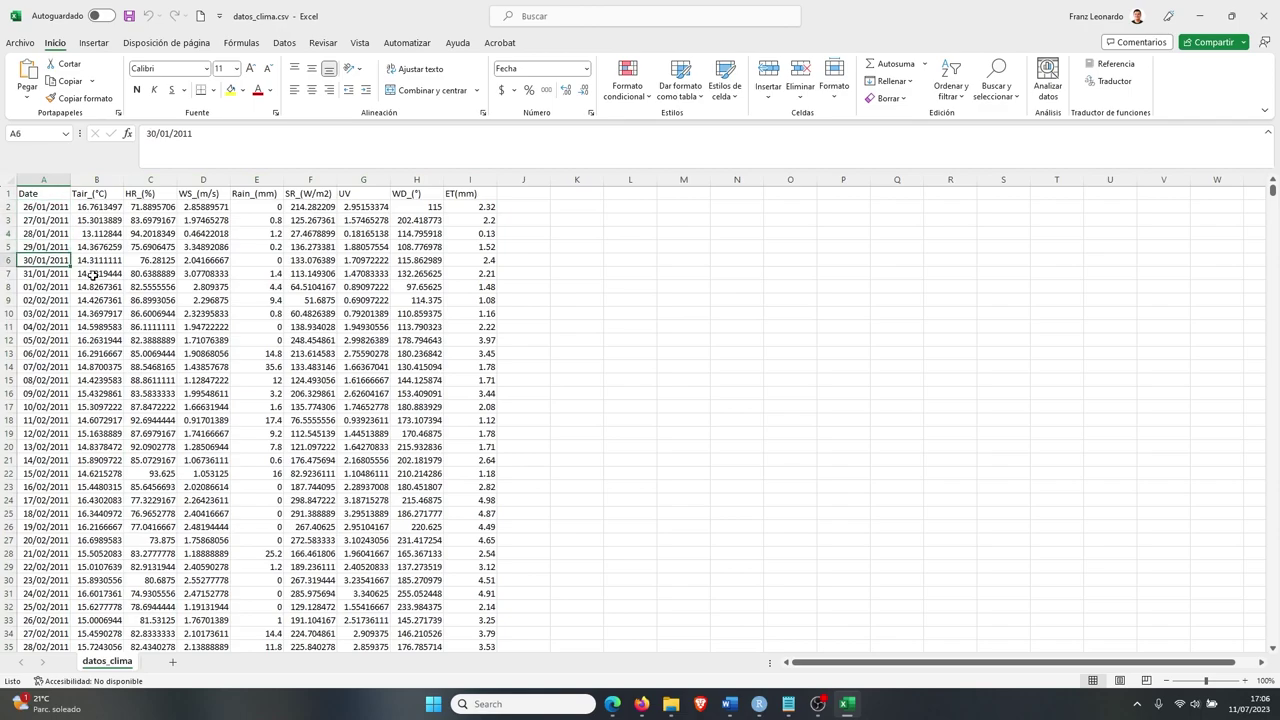
key(ctrl+Down)
key(Up)
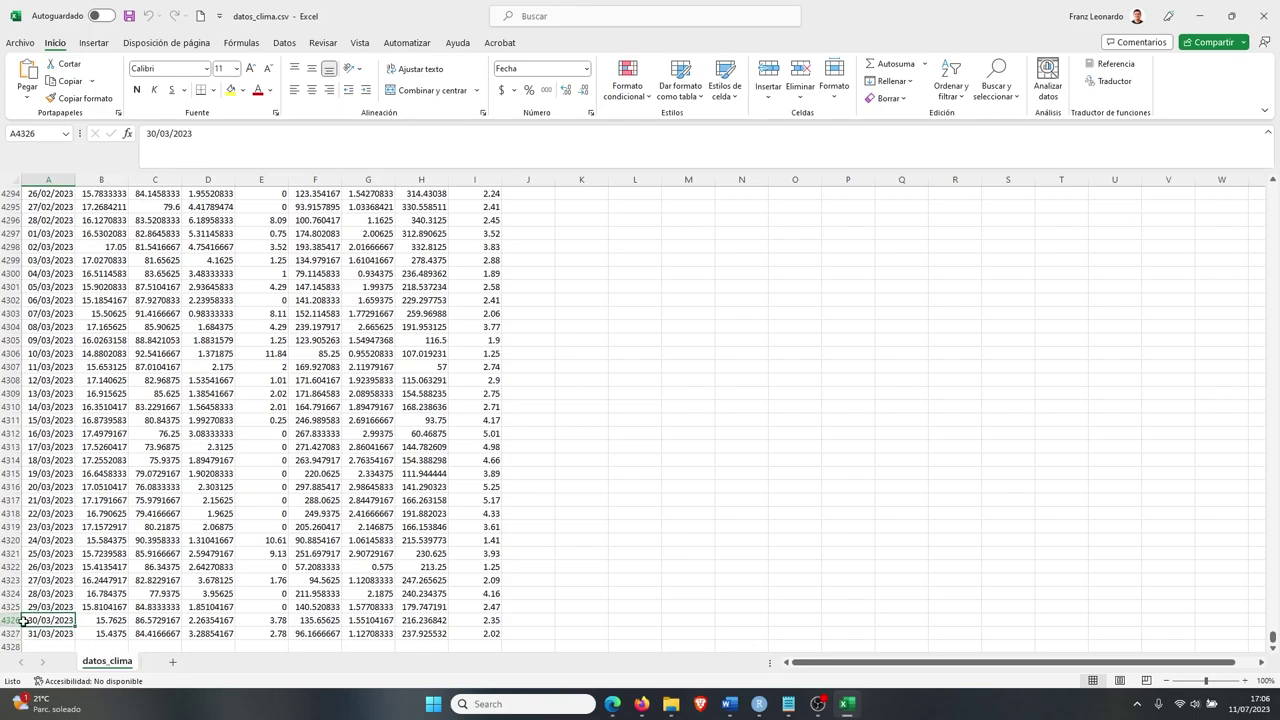
key(ctrl+Home)
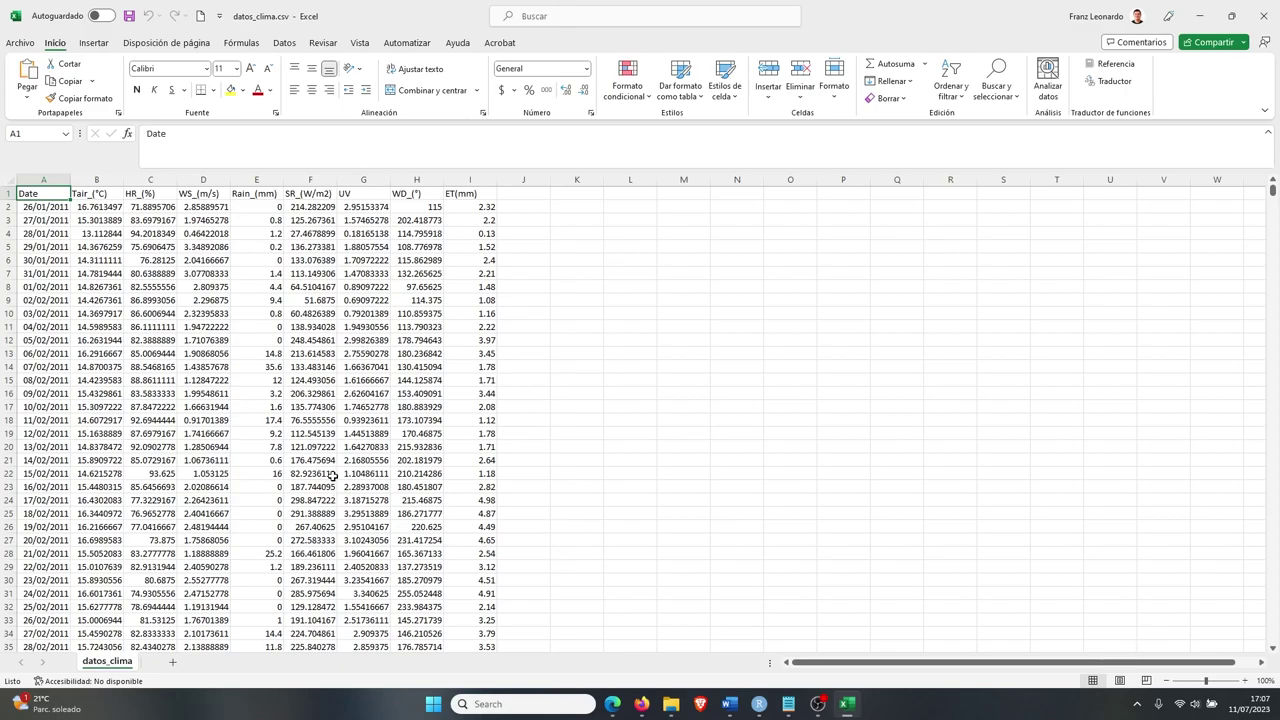
Attach datos_clima.csv and write 'Analiza los datos climáticos y crea gráficos relevantes para interpretarlos mejor'.
click(612, 704)
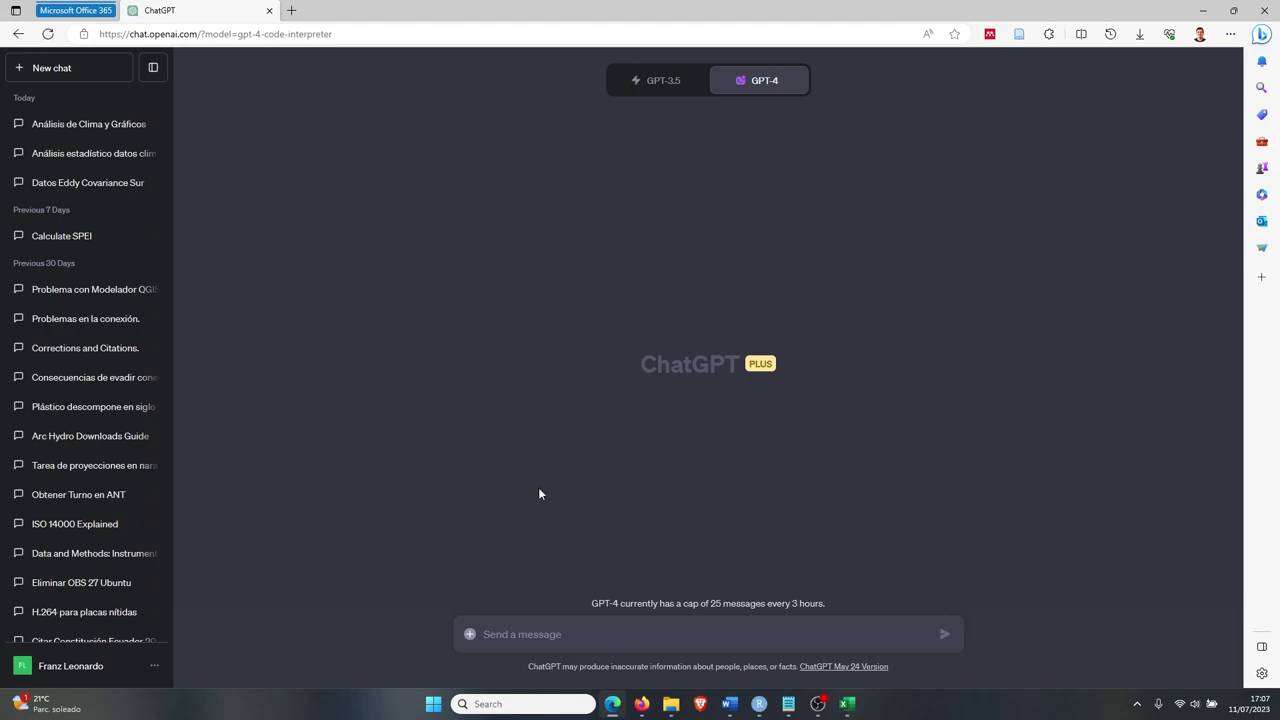
click(470, 637)
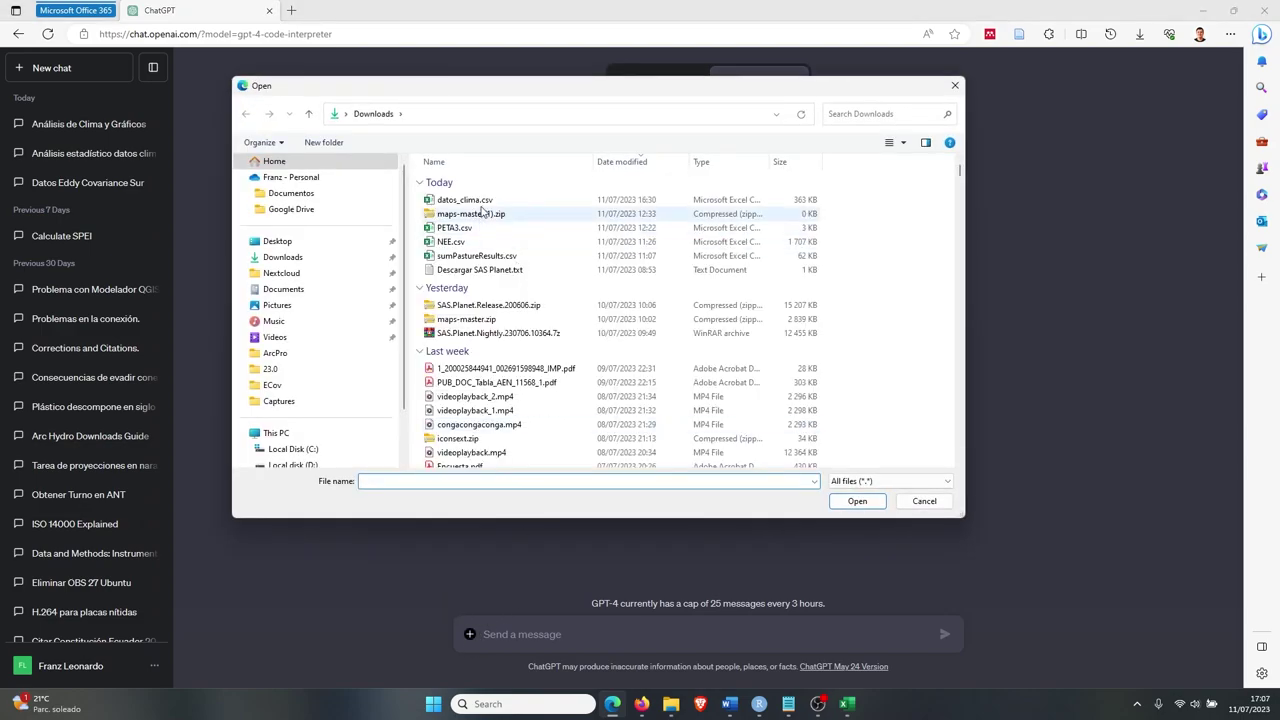
click(464, 199)
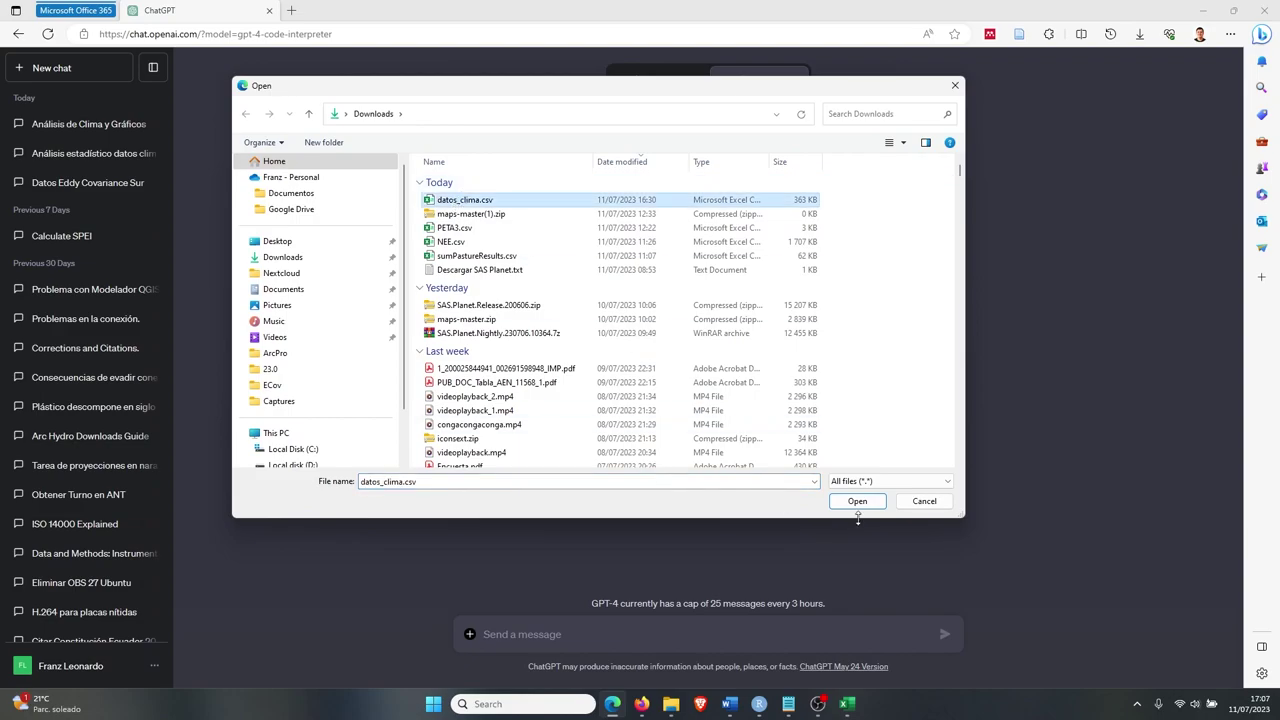
click(858, 502)
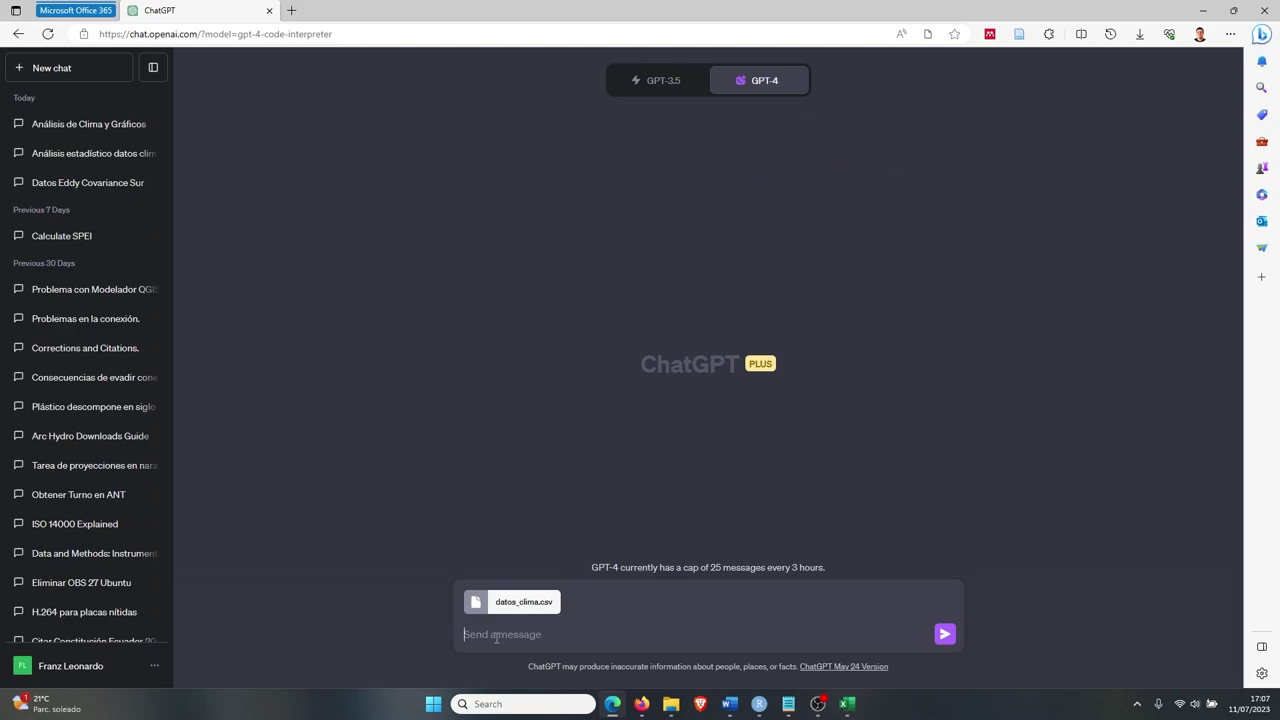
text(Analiza los )
text(datos climáticos )
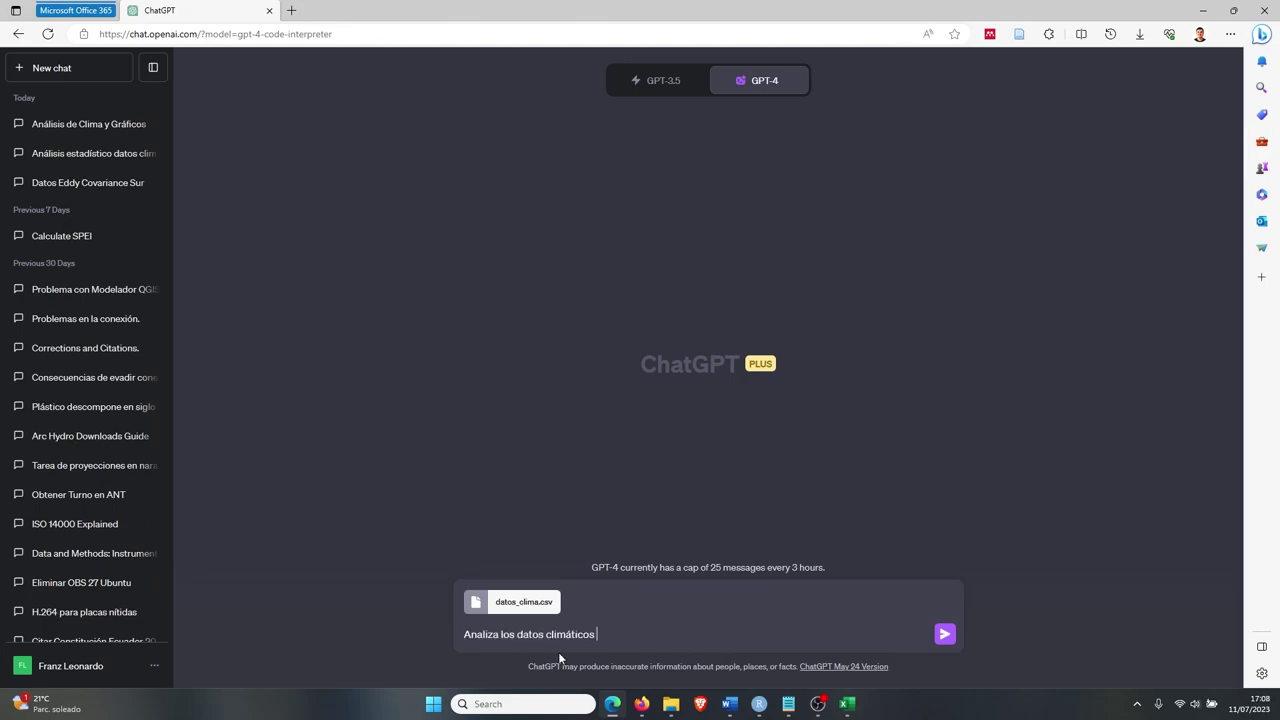
text( y crea gráficos relevantes para interpretarlos mejor)
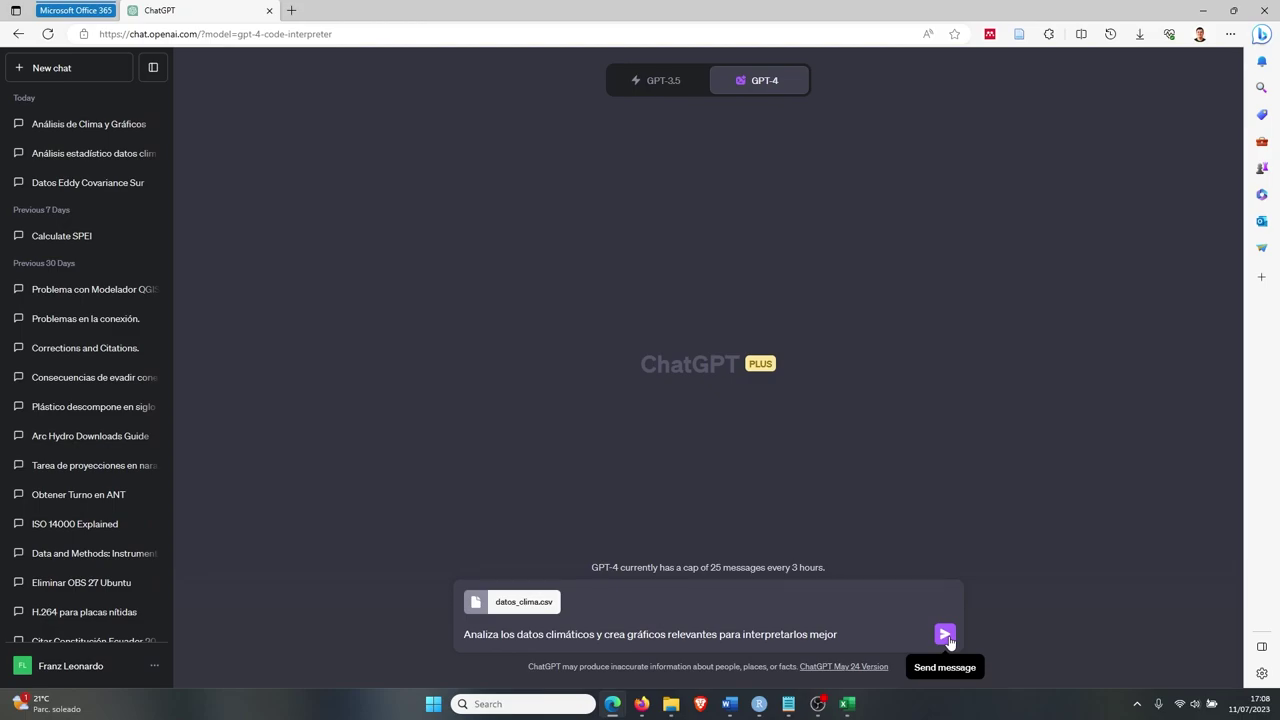
Send the analysis request, then reply 'si' to approve all proposed analyses.
click(945, 634)
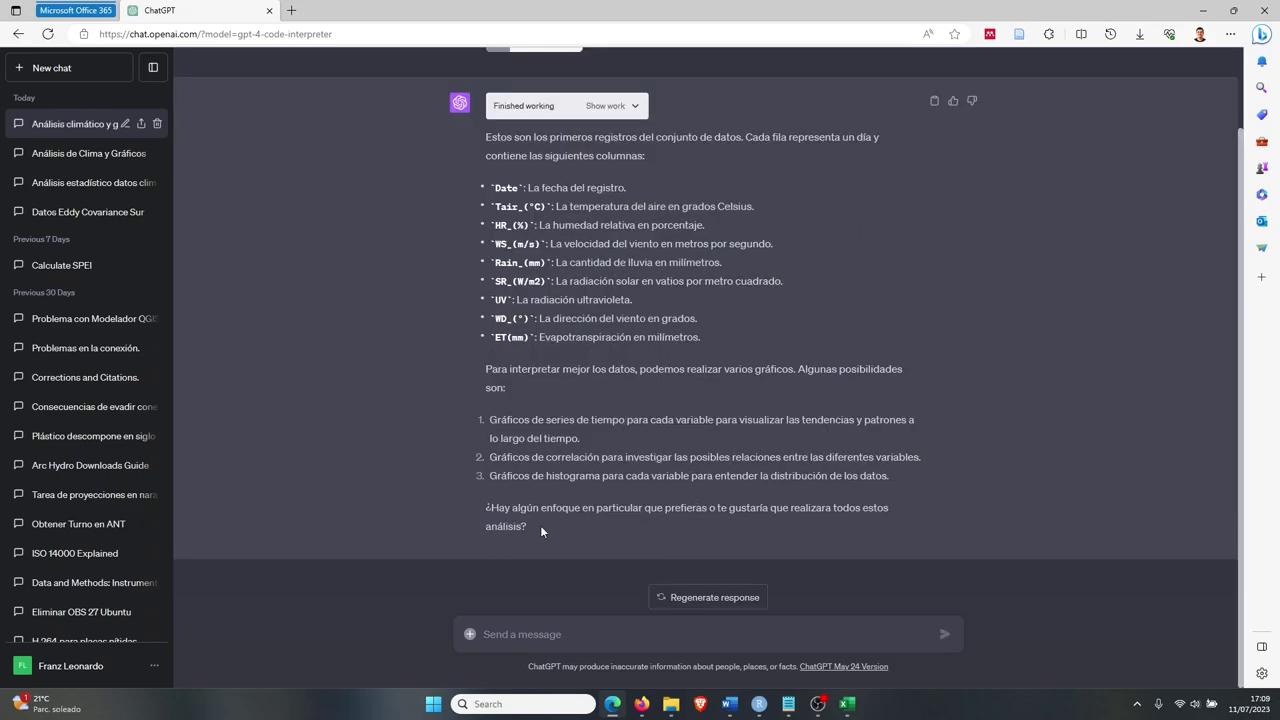
text(s)
text(i)
key(Return)
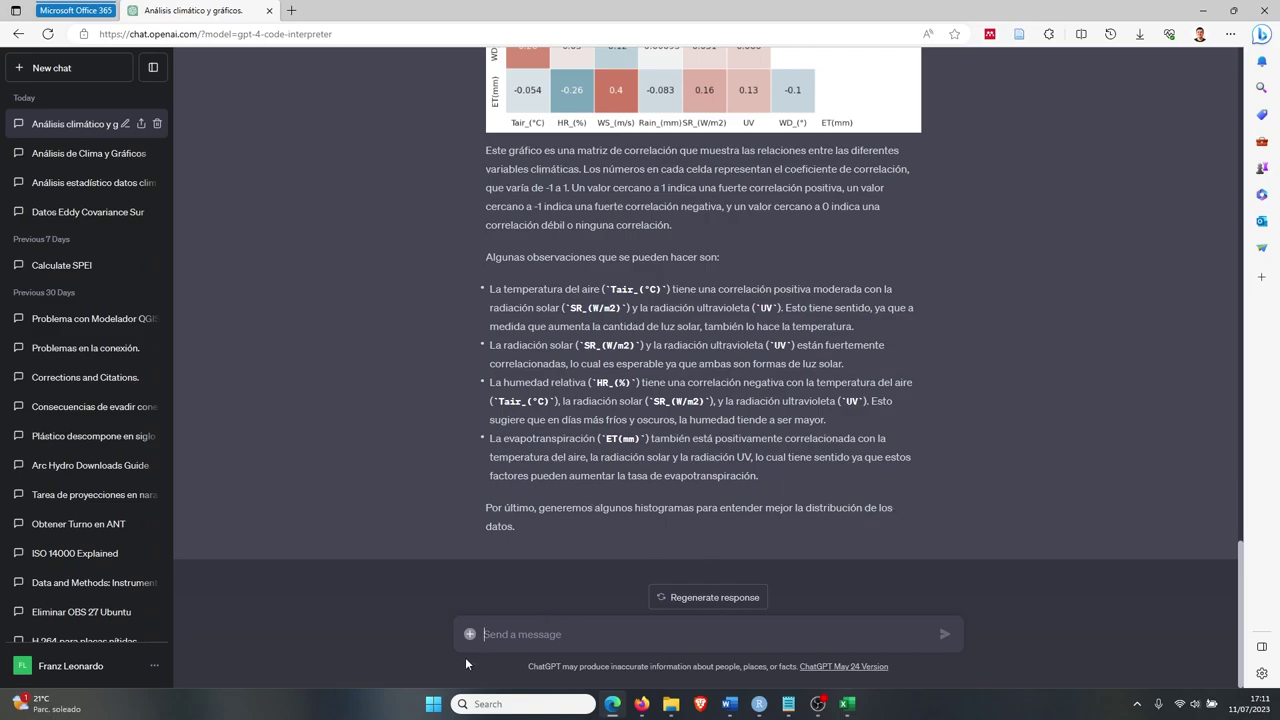
Reply 'pero ya tenemos histogramas' to the proposed histogram analysis.
text(per)
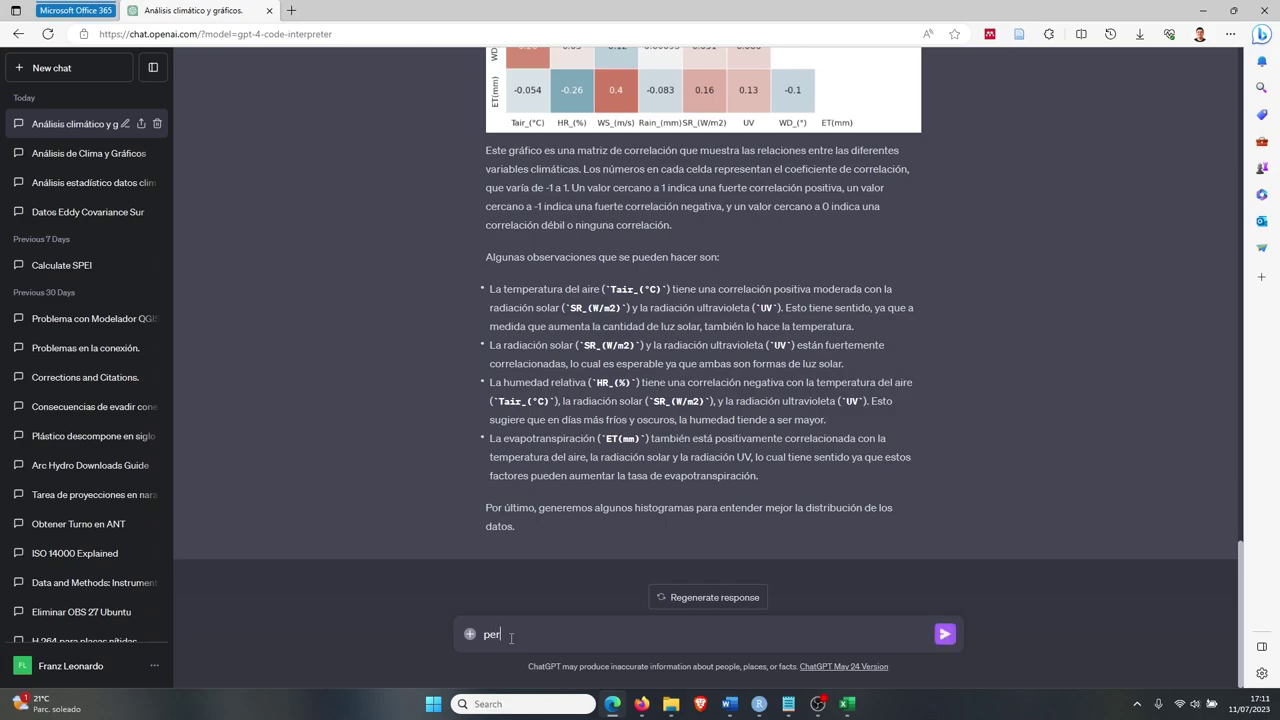
text(o ya tenemos histogramas)
key(Return)
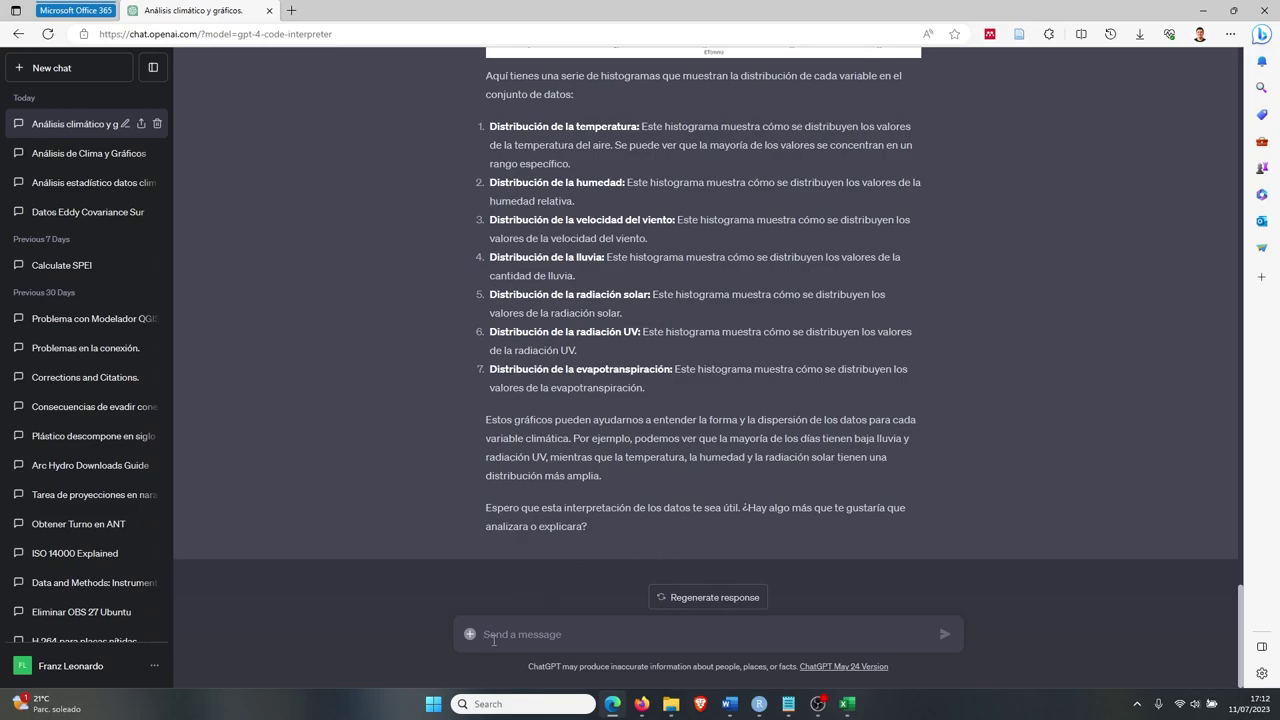
Tell ChatGPT 'esta bien, pero no muestra' about the rain missing from the chart.
text(Quiero un gráfico de)
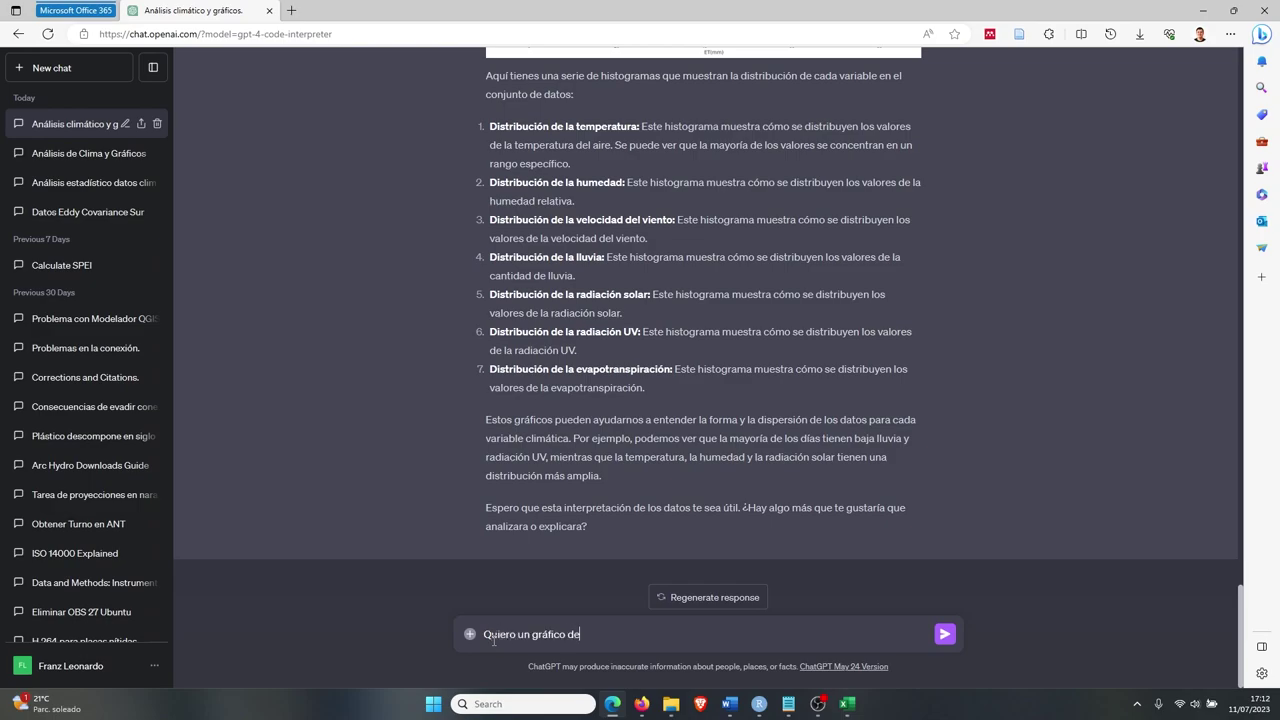
text( la precipitación )
text((bar)
text(ras azules) y la)
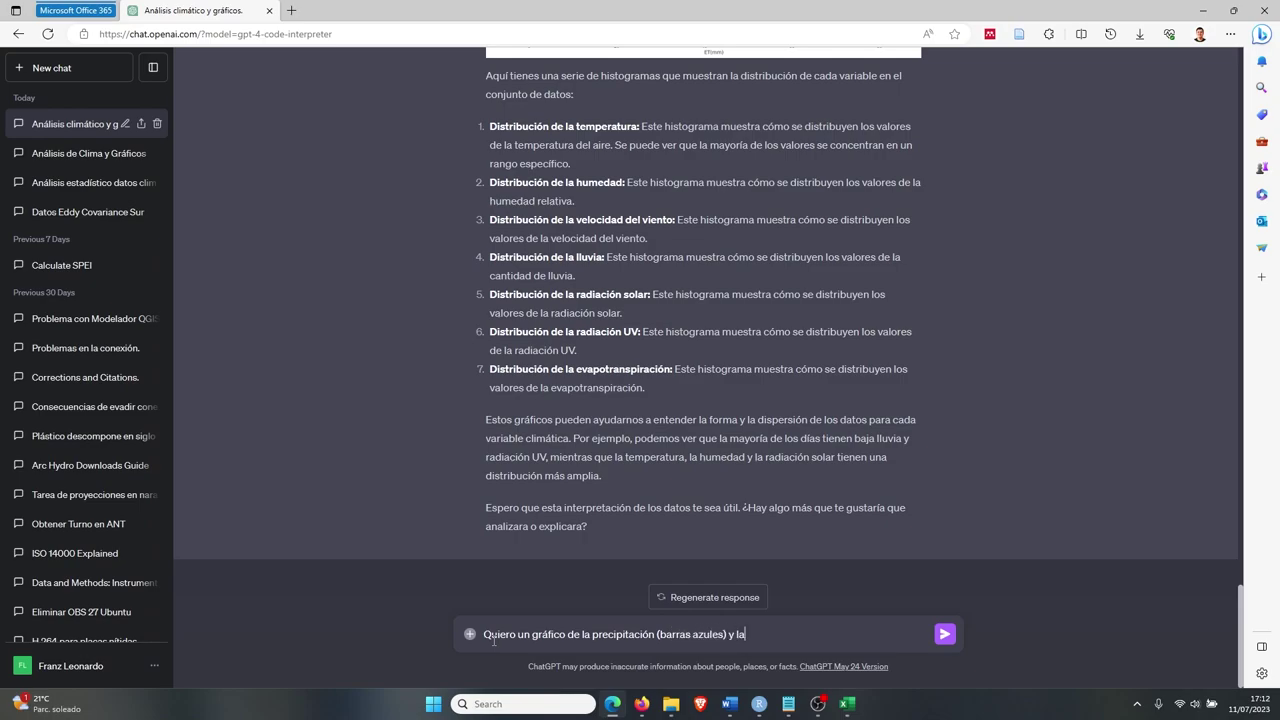
text( temperatura ()
text(lin)
key(ctrl+a)
key(BackSpace)
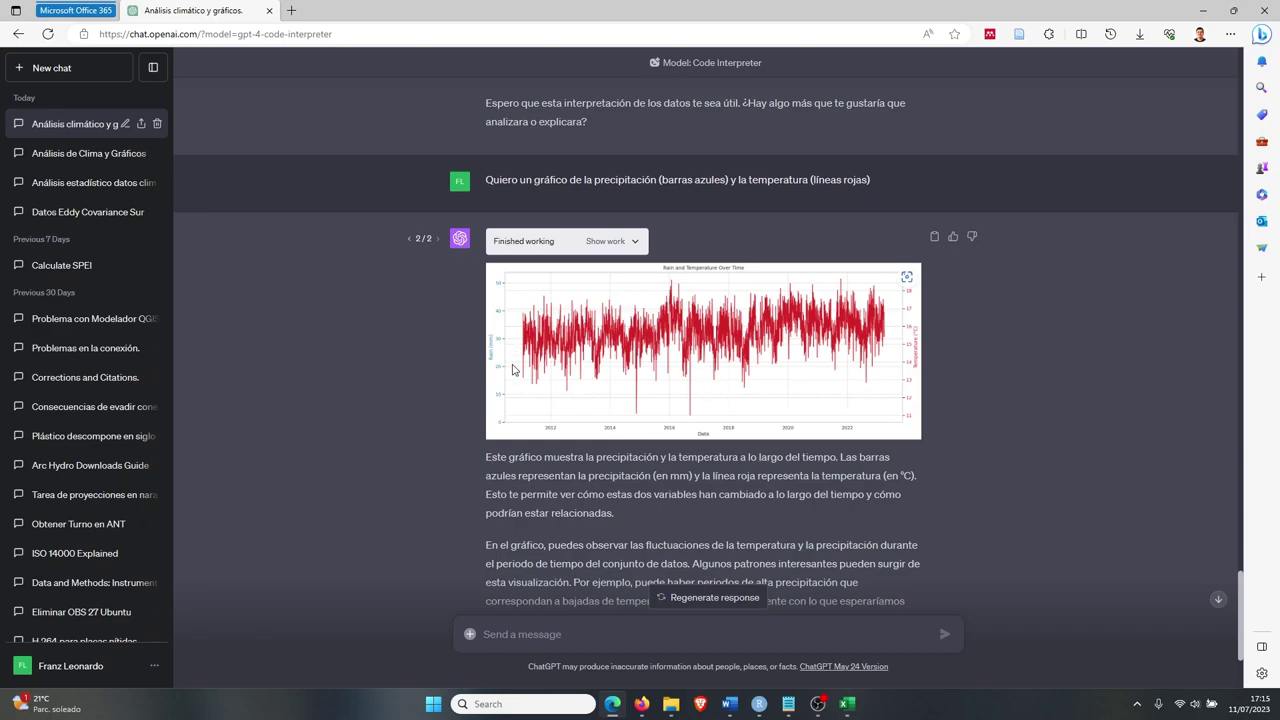
scroll(556, 470, down, 3)
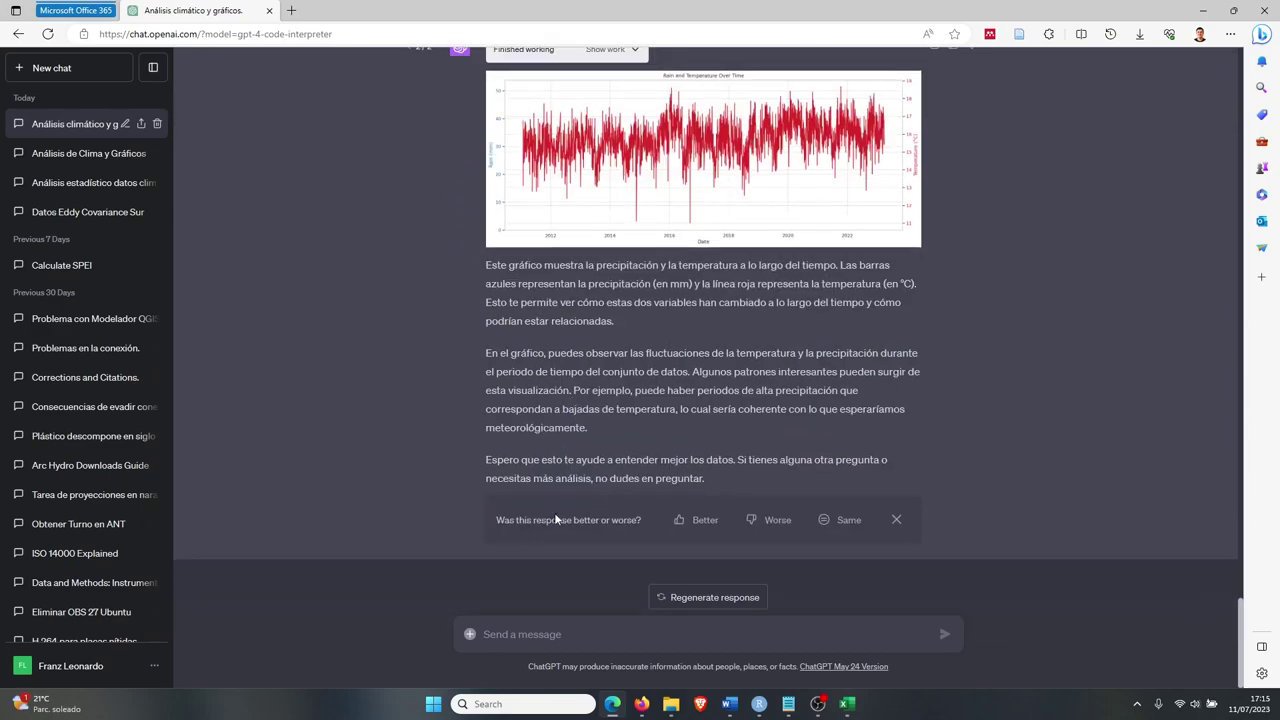
text(esta bien, pero no)
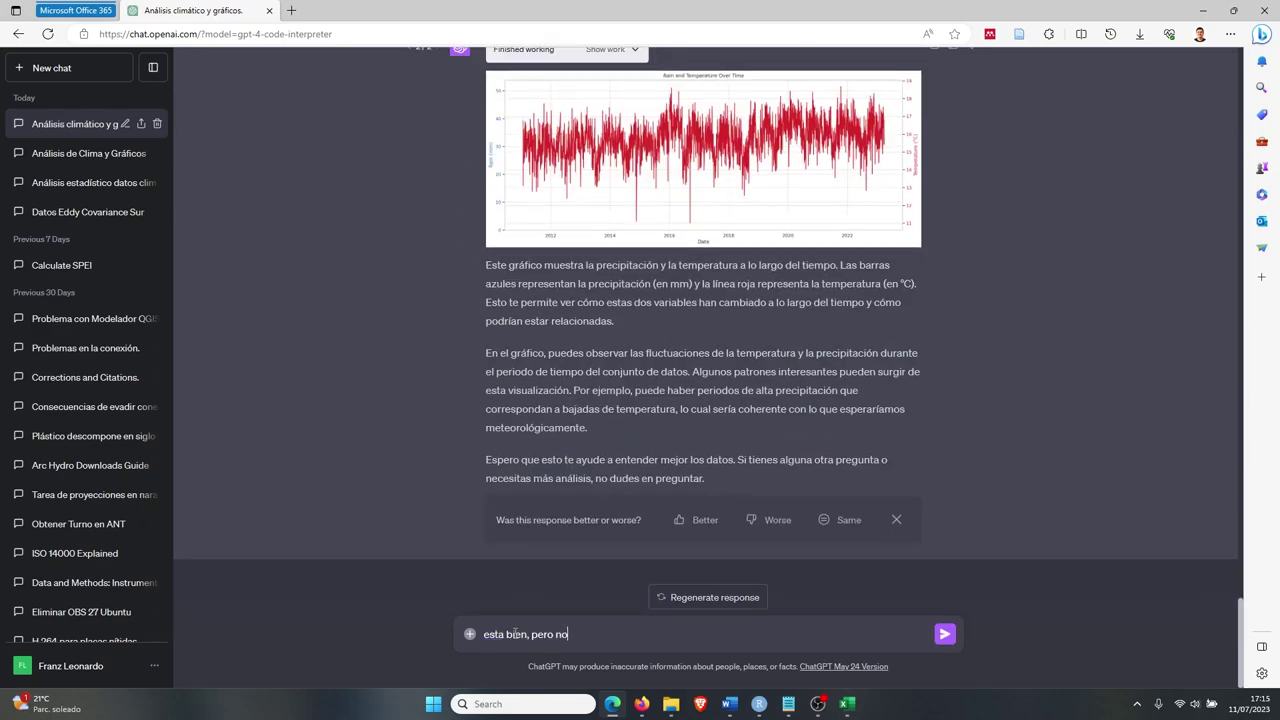
text( muestra)
click(944, 634)
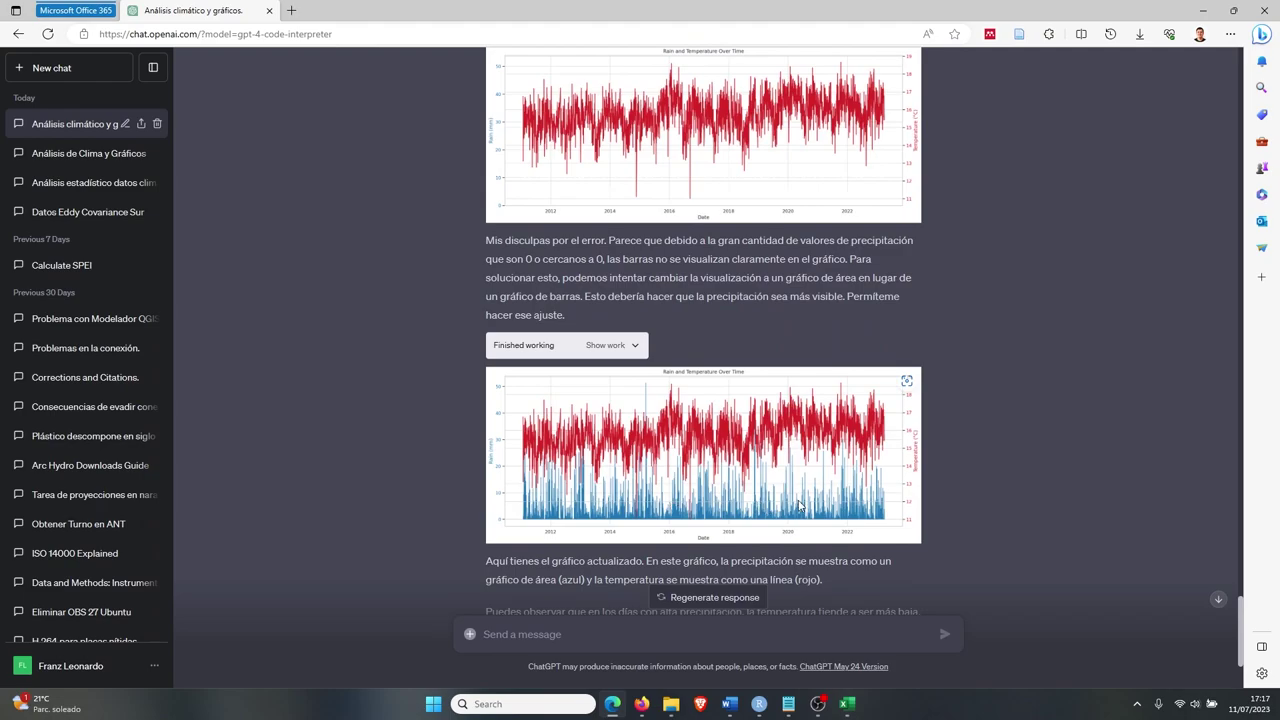
scroll(799, 507, down, 3)
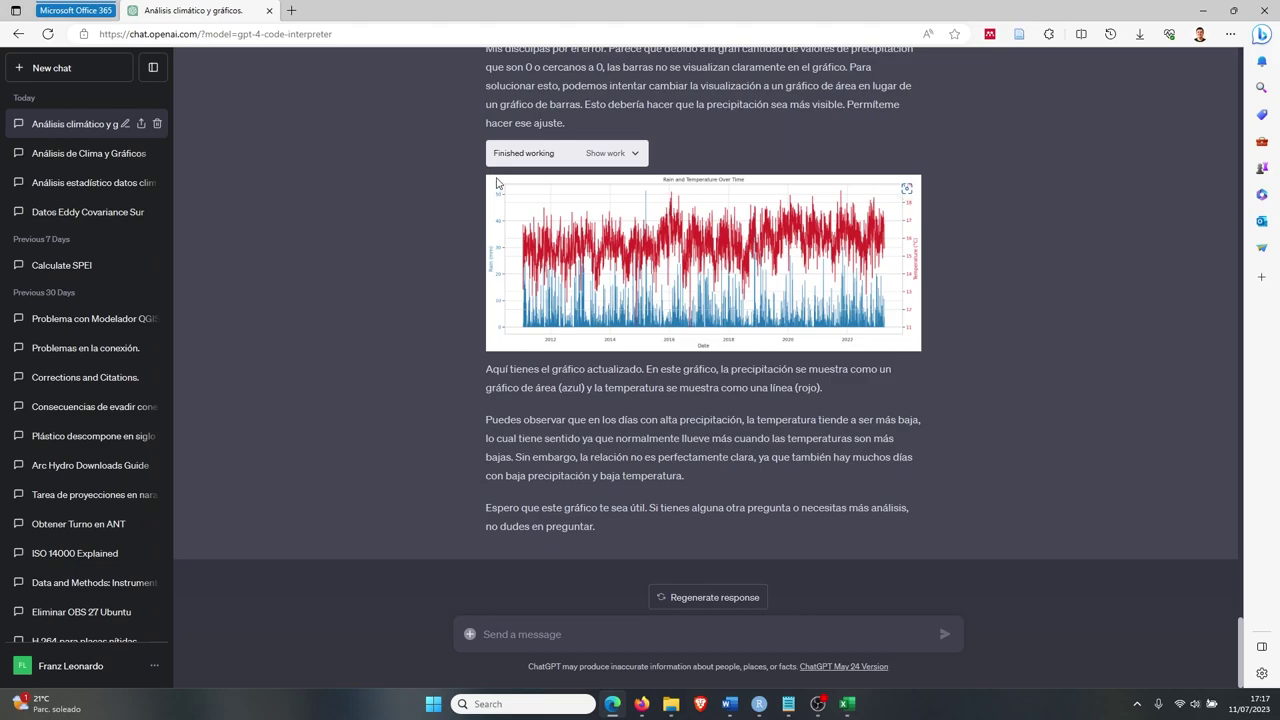
Expand Show work to view the Python code behind the rain and temperature chart.
click(633, 156)
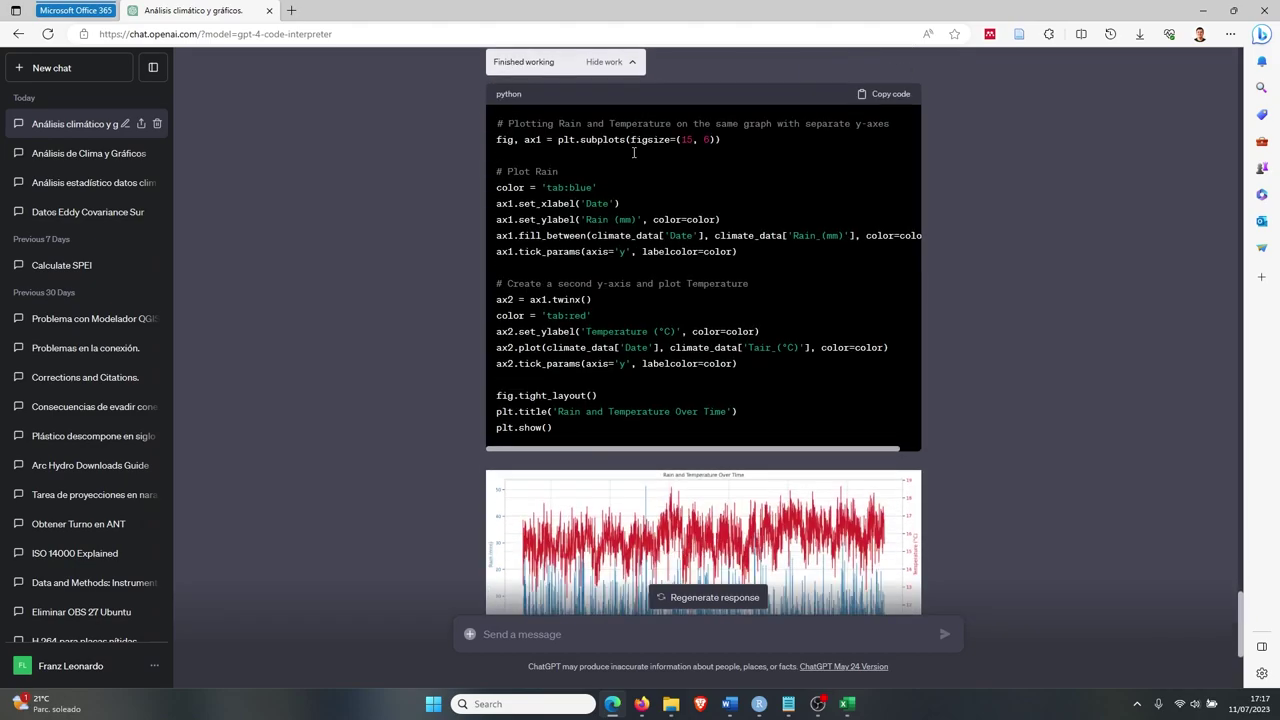
scroll(656, 188, up, 2)
scroll(656, 185, up, 2)
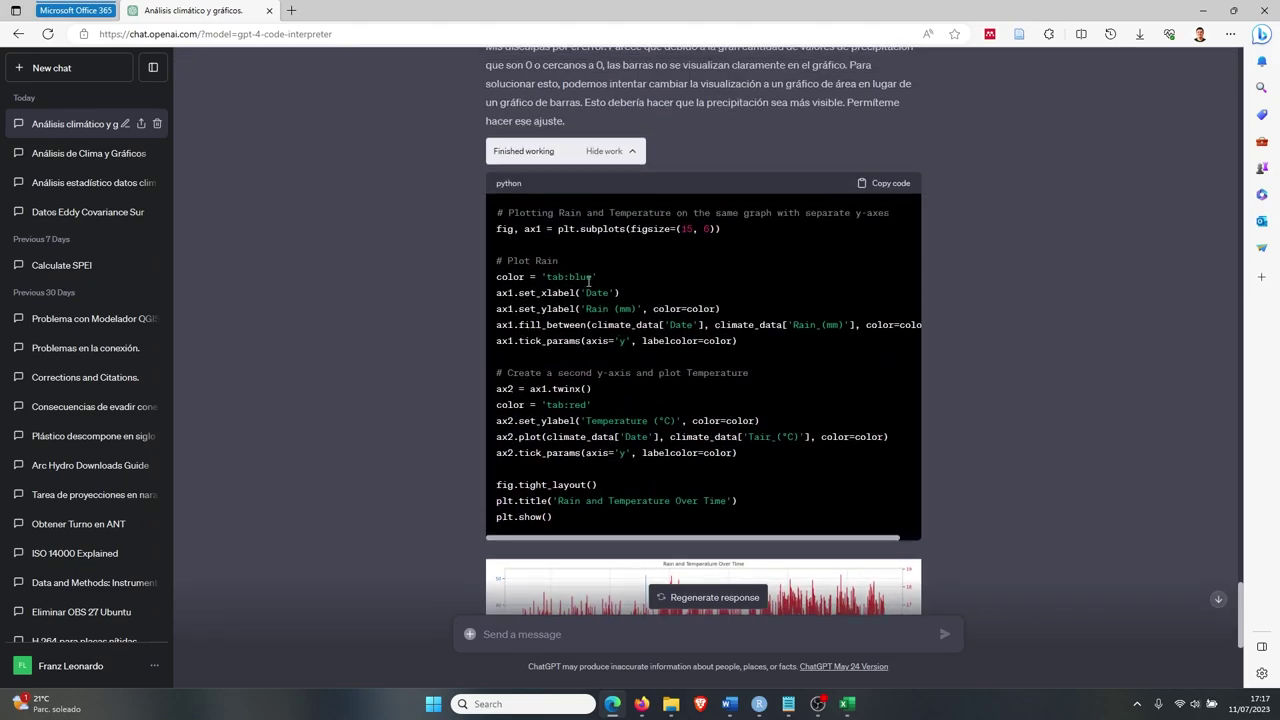
scroll(600, 265, down, 1)
scroll(660, 285, down, 2)
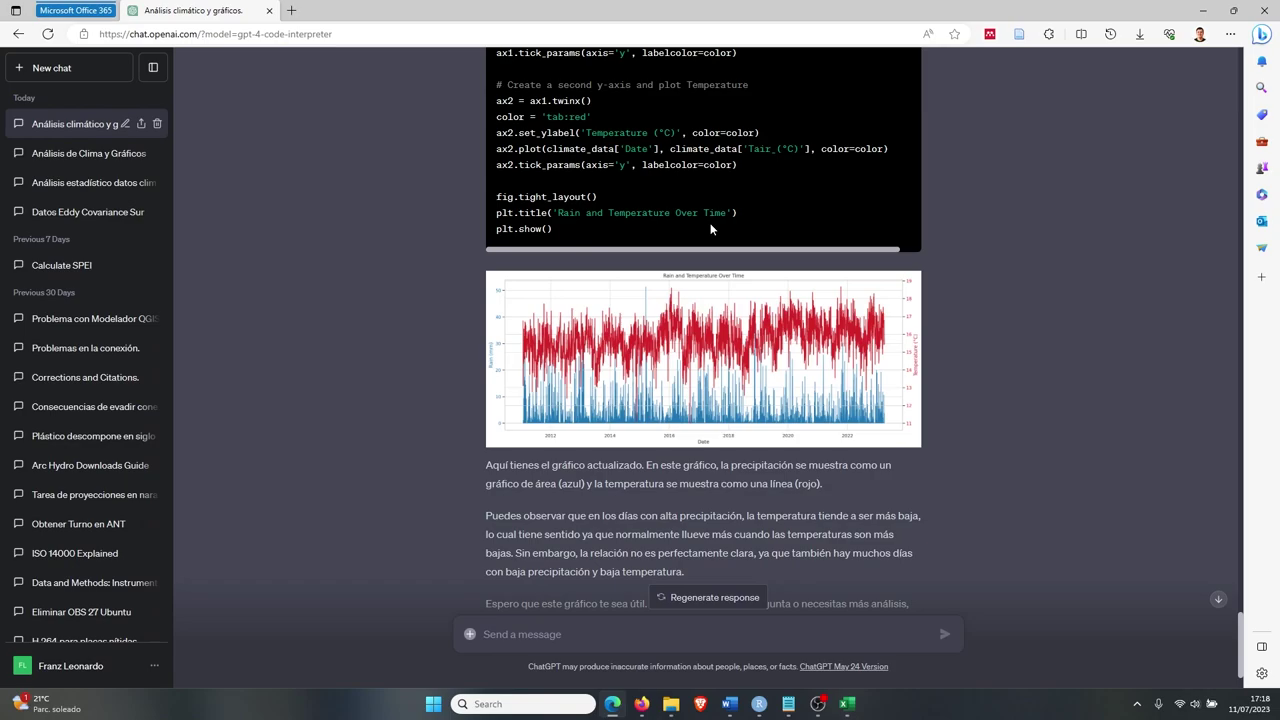
scroll(610, 430, down, 1)
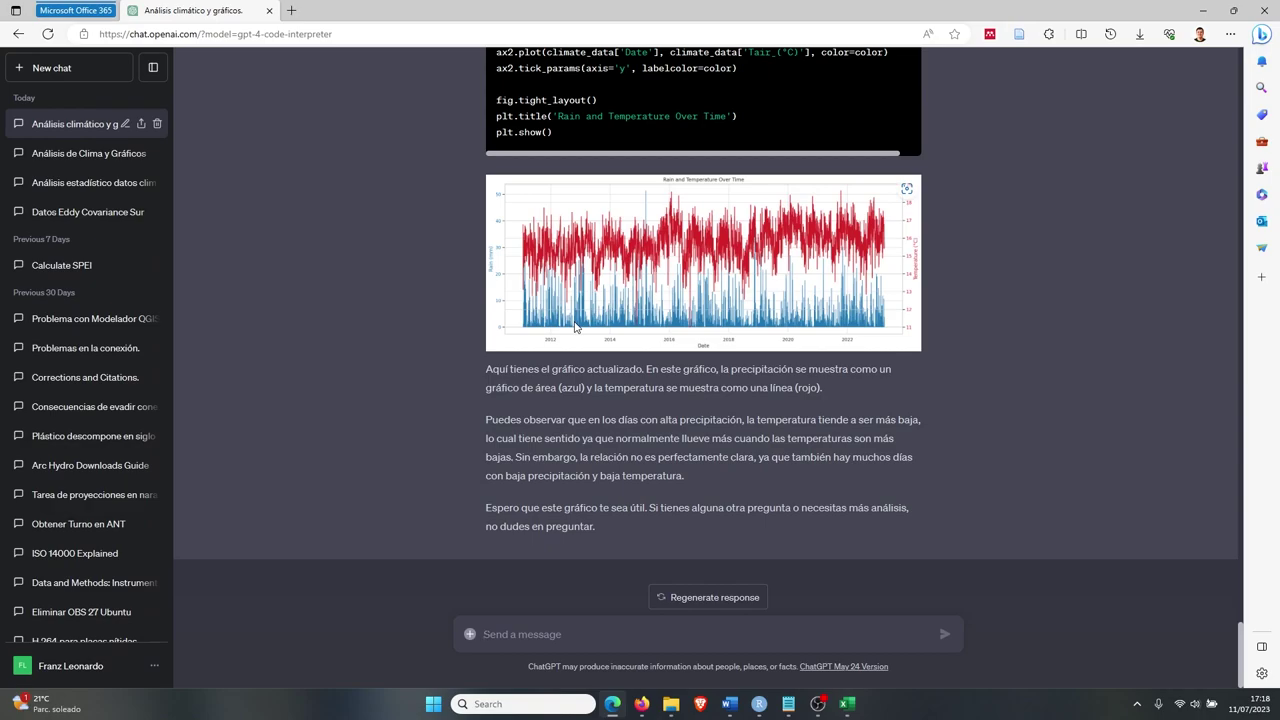
Request that the chart show mean monthly values and review the resulting chart.
text(está muy bien el gráf)
text(ico, ahora deseo que el gráfico muestre los valores)
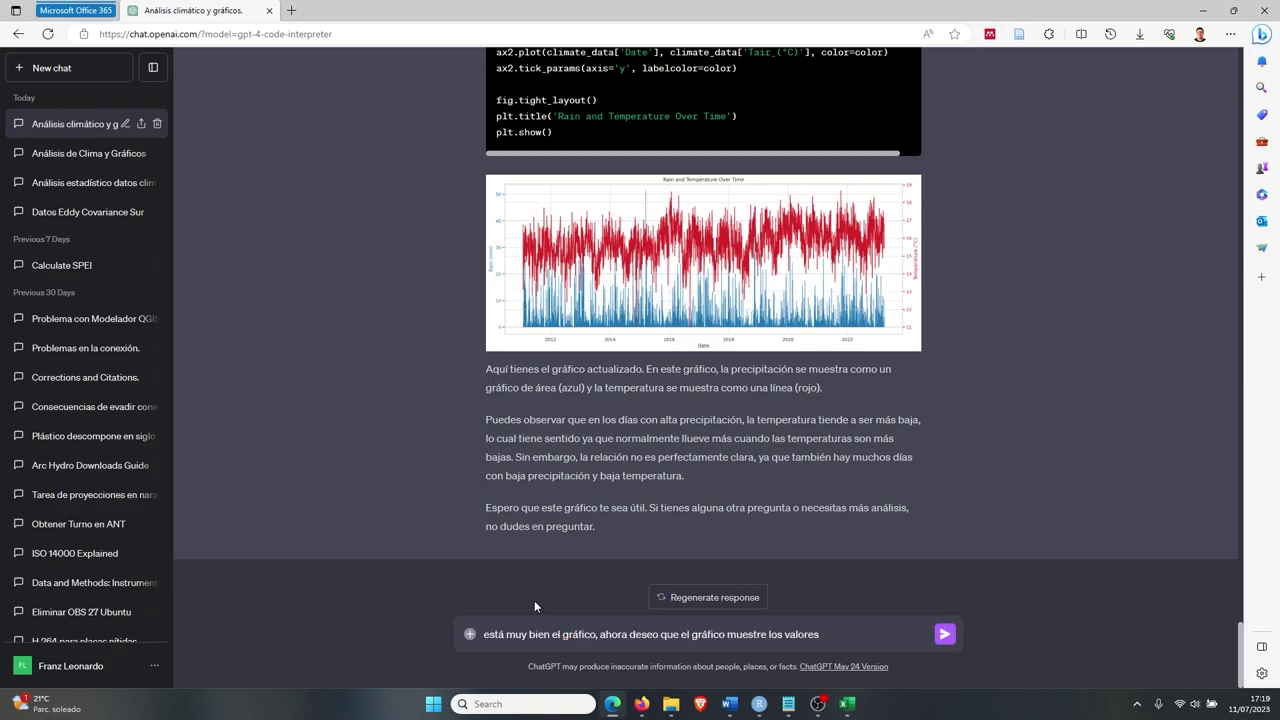
text( medios mensuales)
key(Return)
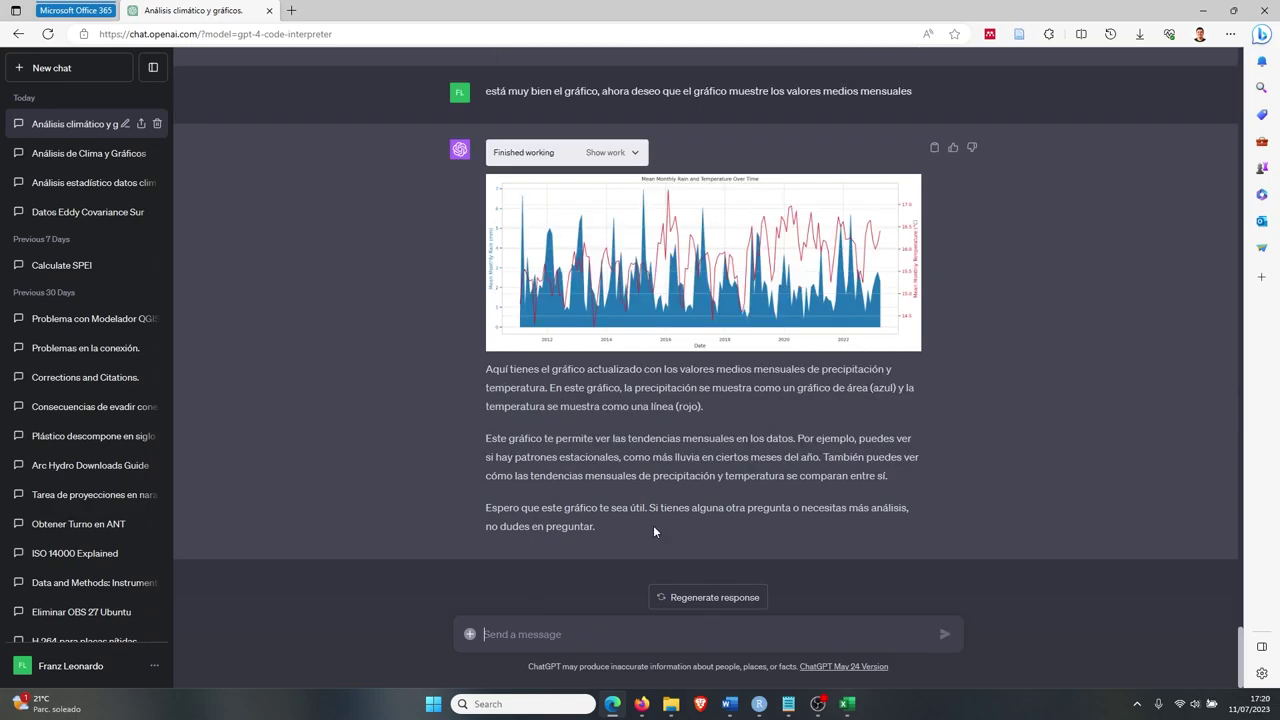
mouse_move(693, 302)
scroll(900, 200, up, 2)
Edit the request for temperature as red lines and accumulated monthly rain as blue bars, then resubmit.
click(934, 284)
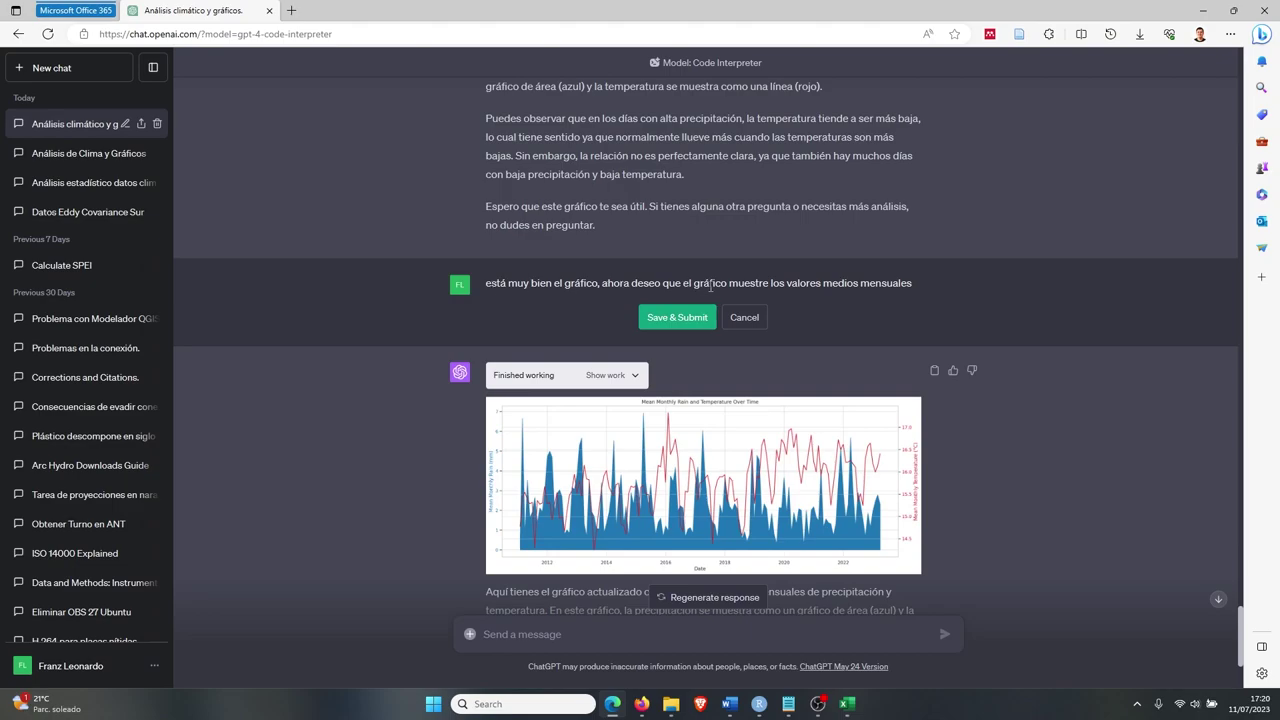
text(de )
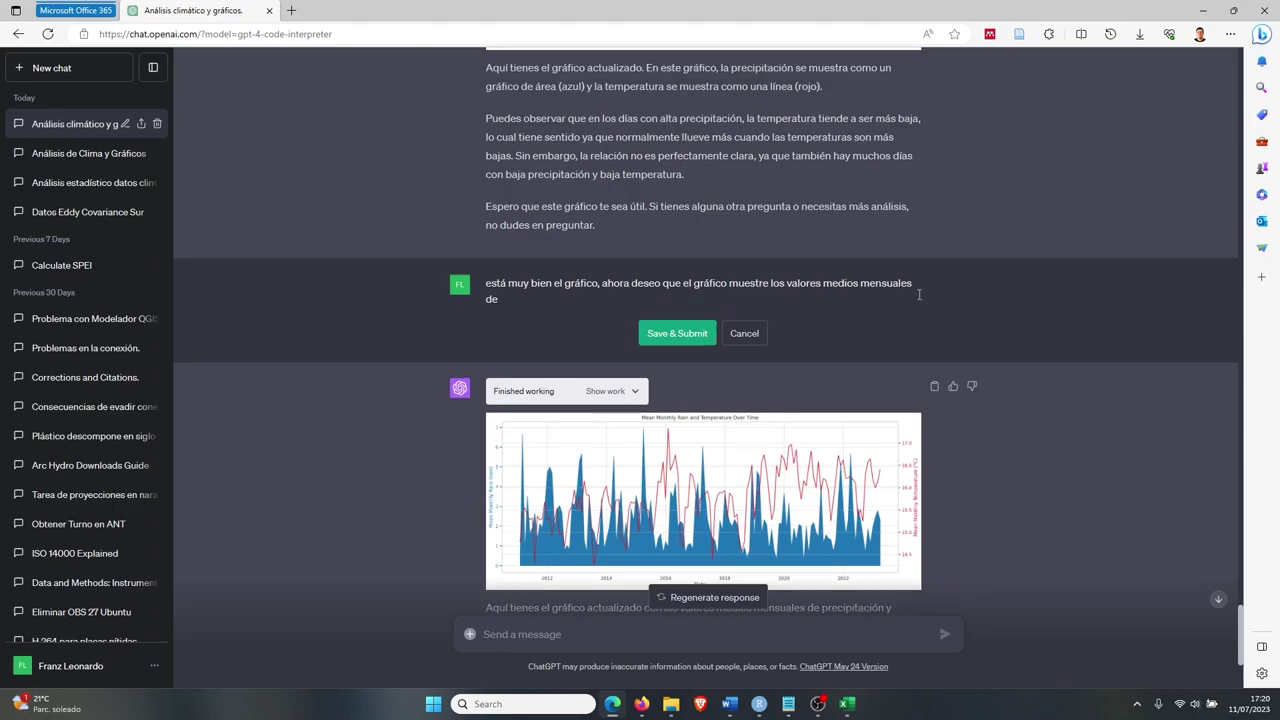
text(la temperatura,)
text( y de la precipitación los valores acumulados mensuales)
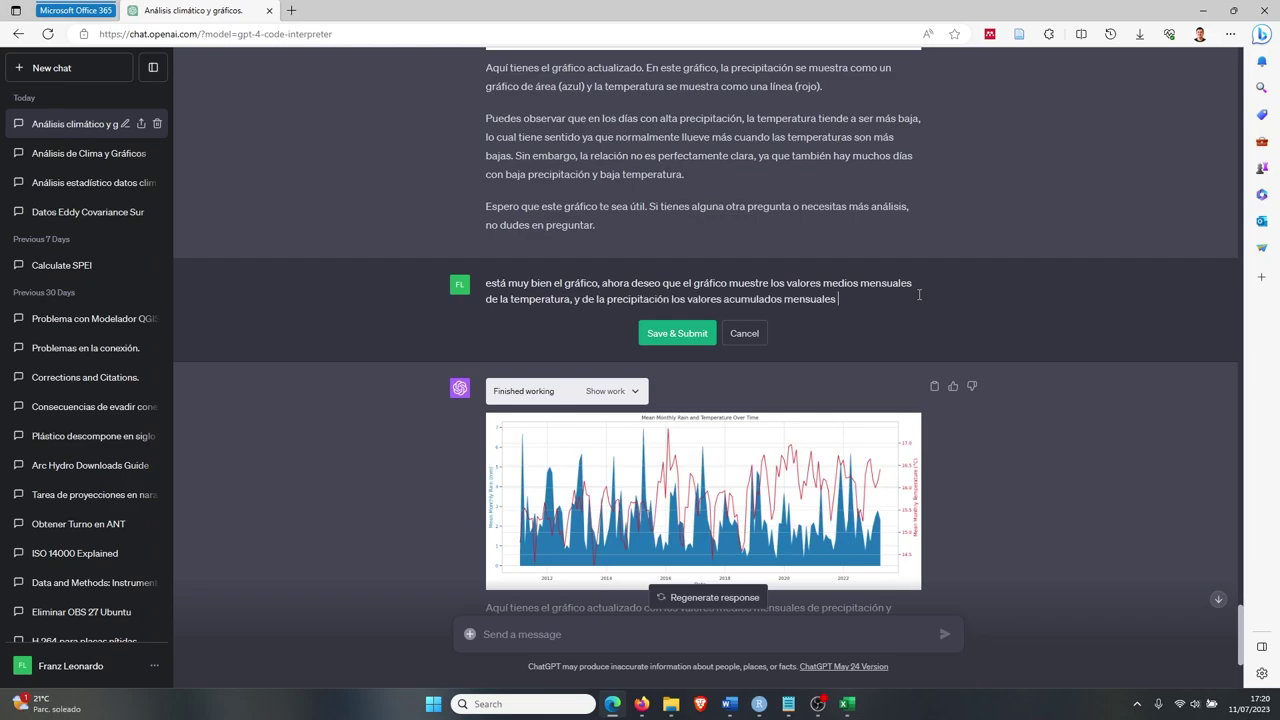
text( /)
text((barras azules))
click(572, 299)
key(BackSpace)
text((líneas rojas)
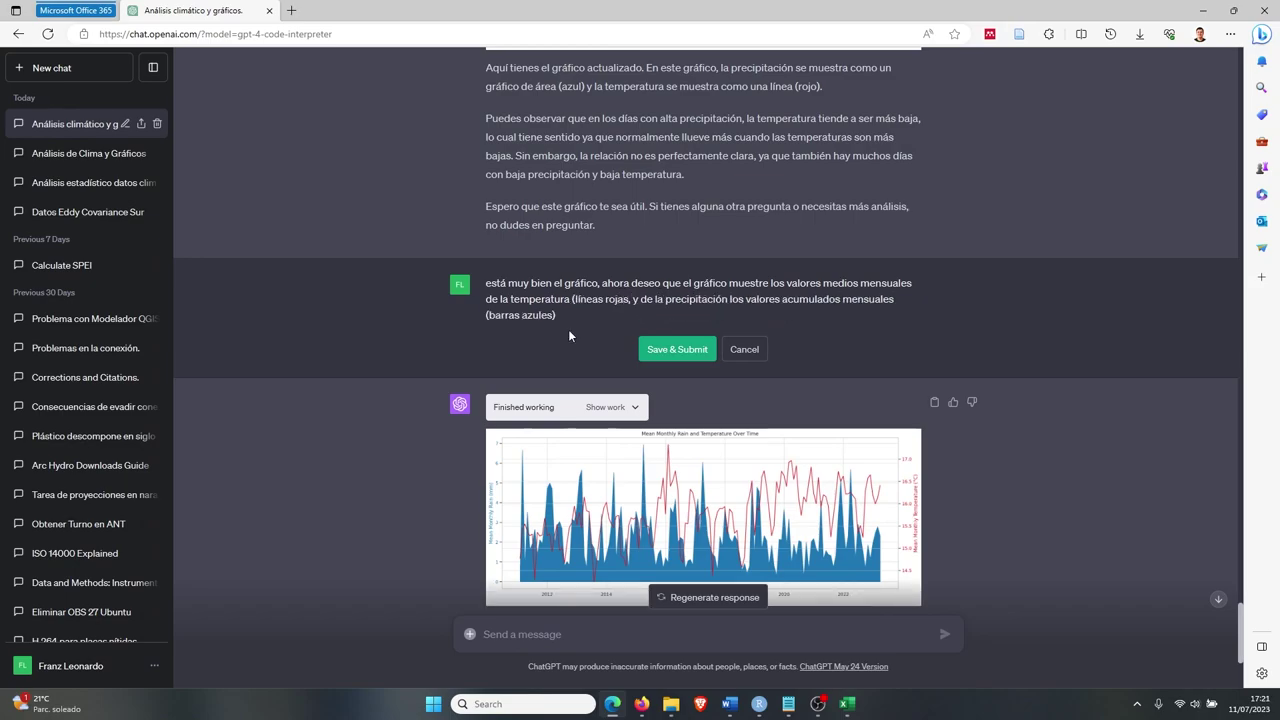
text())
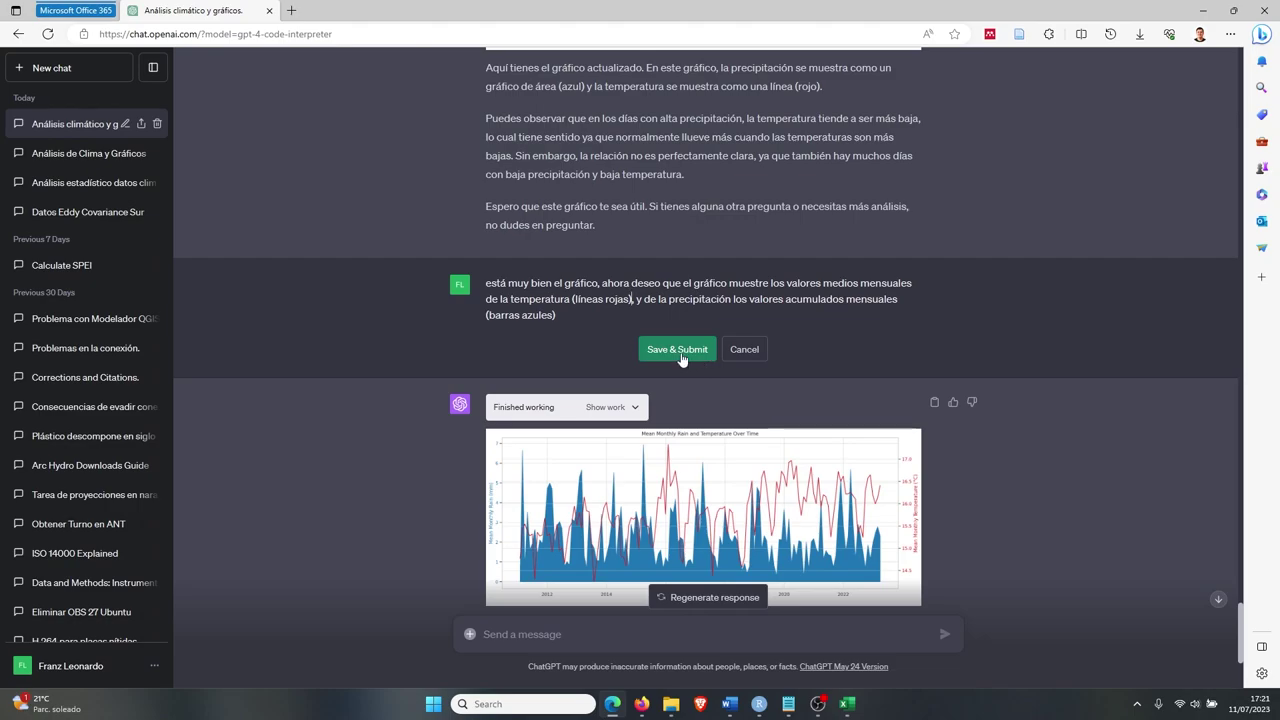
click(683, 356)
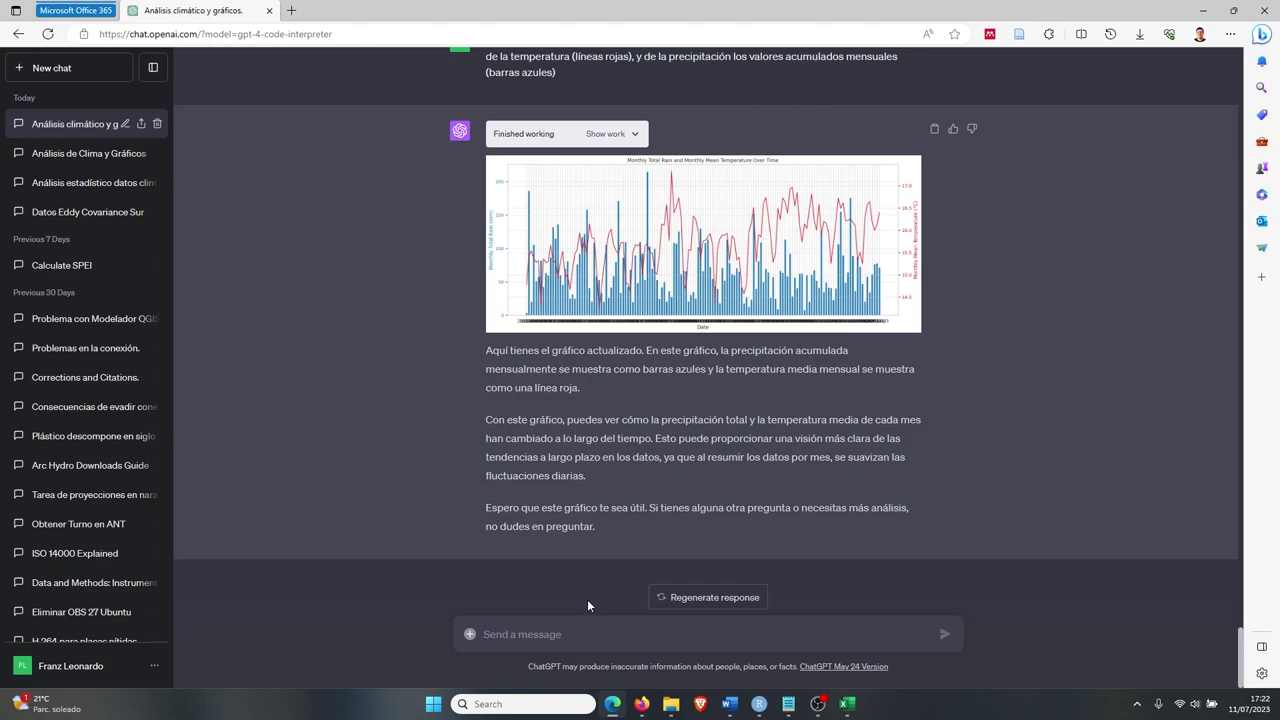
Send 'también realiza un gráfico de la rosa de vientos mensual' and review the reply.
text(también realiz)
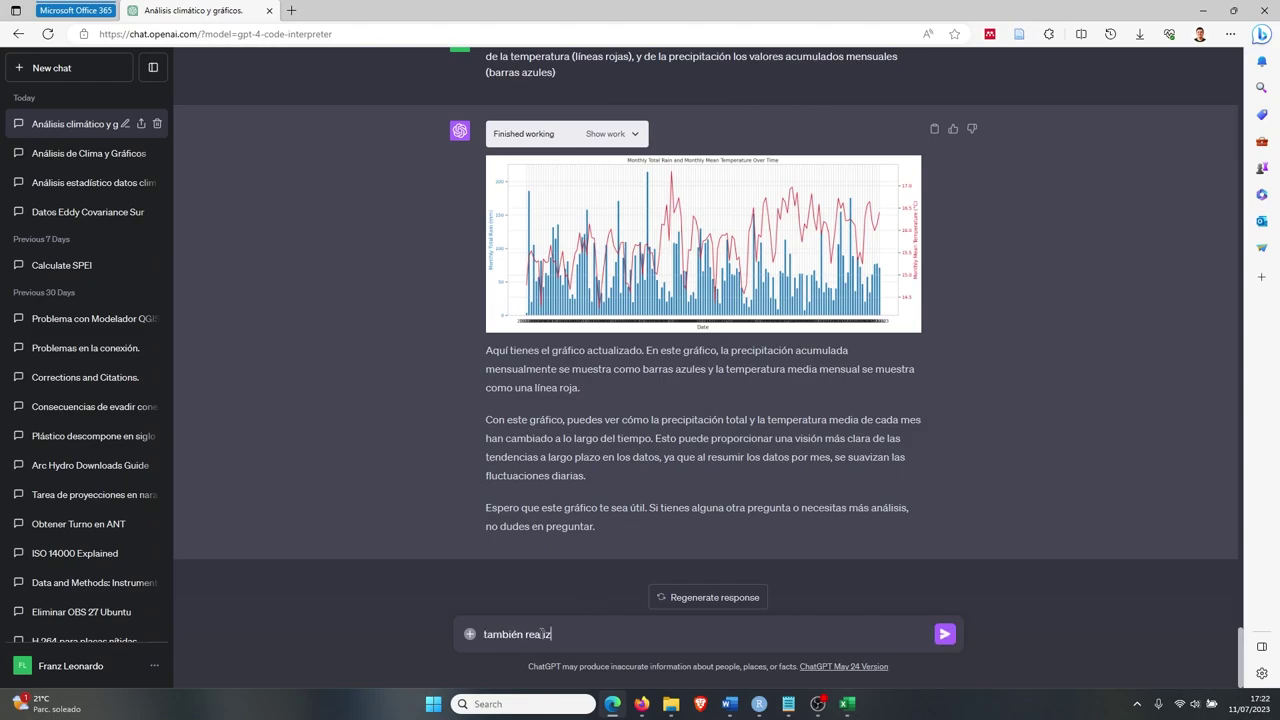
text(a un gráfico de la rosa de vientos mensua)
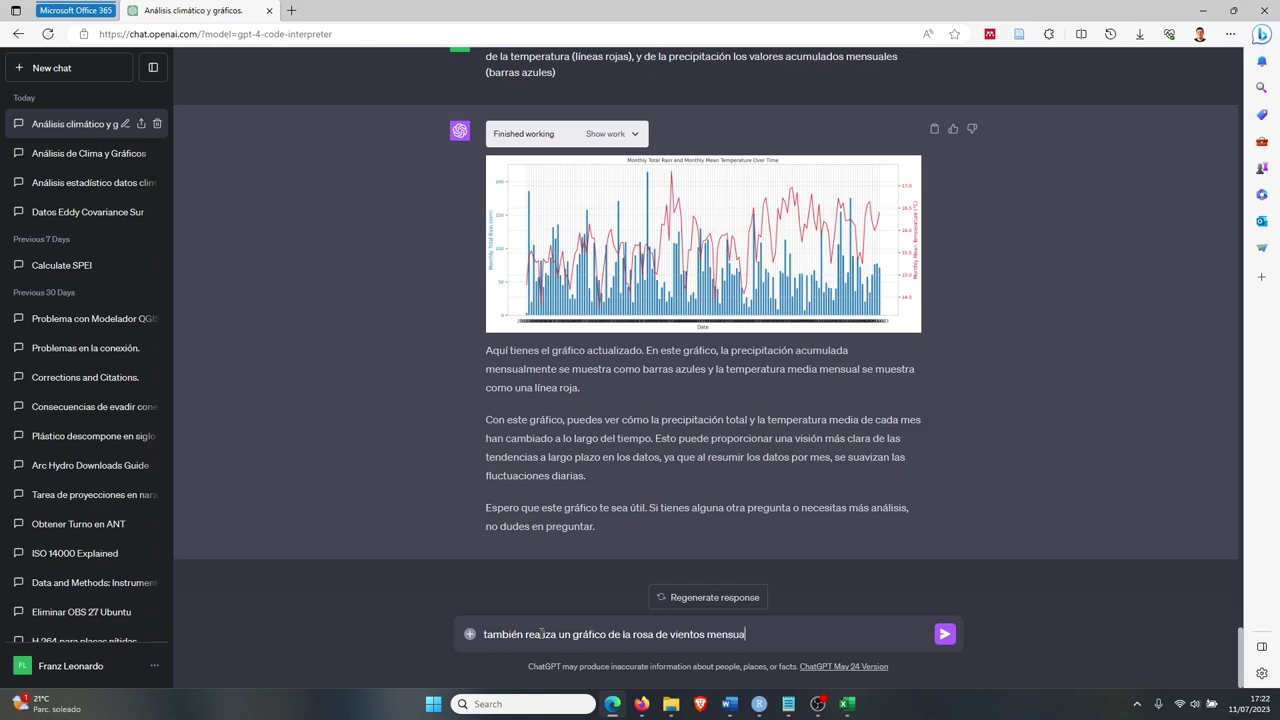
text(l)
key(Return)
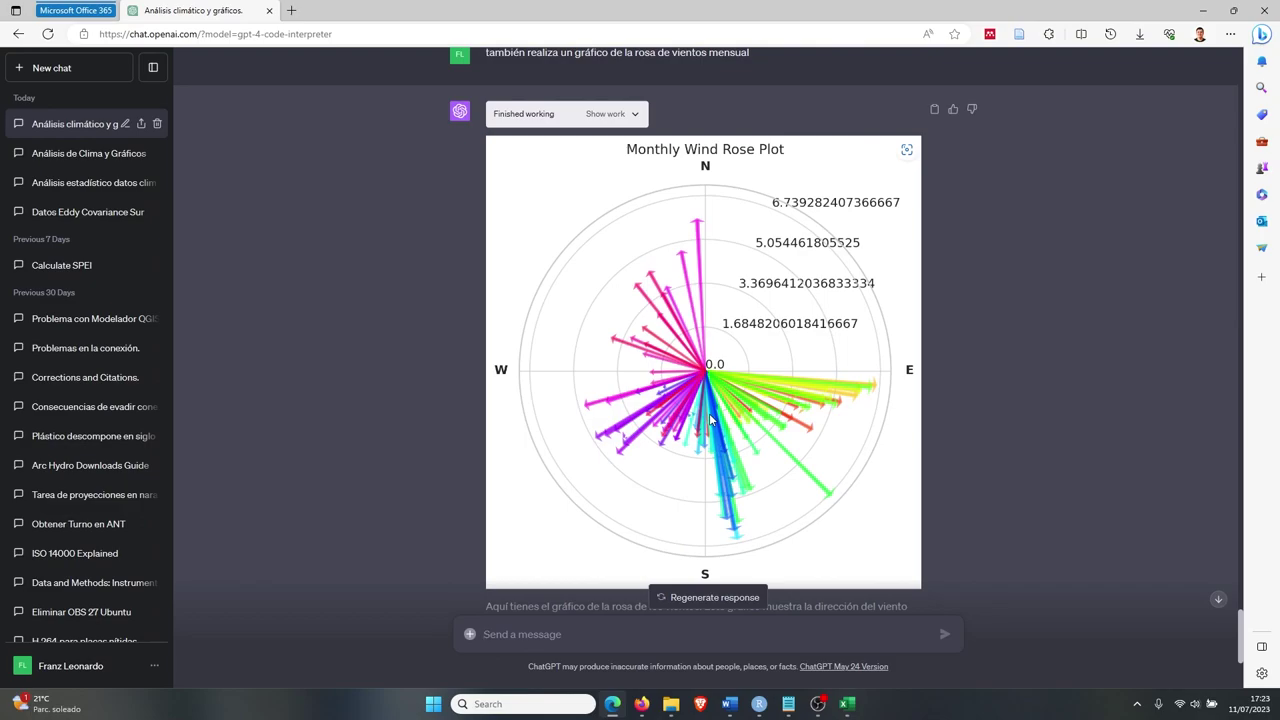
scroll(710, 420, up, 2)
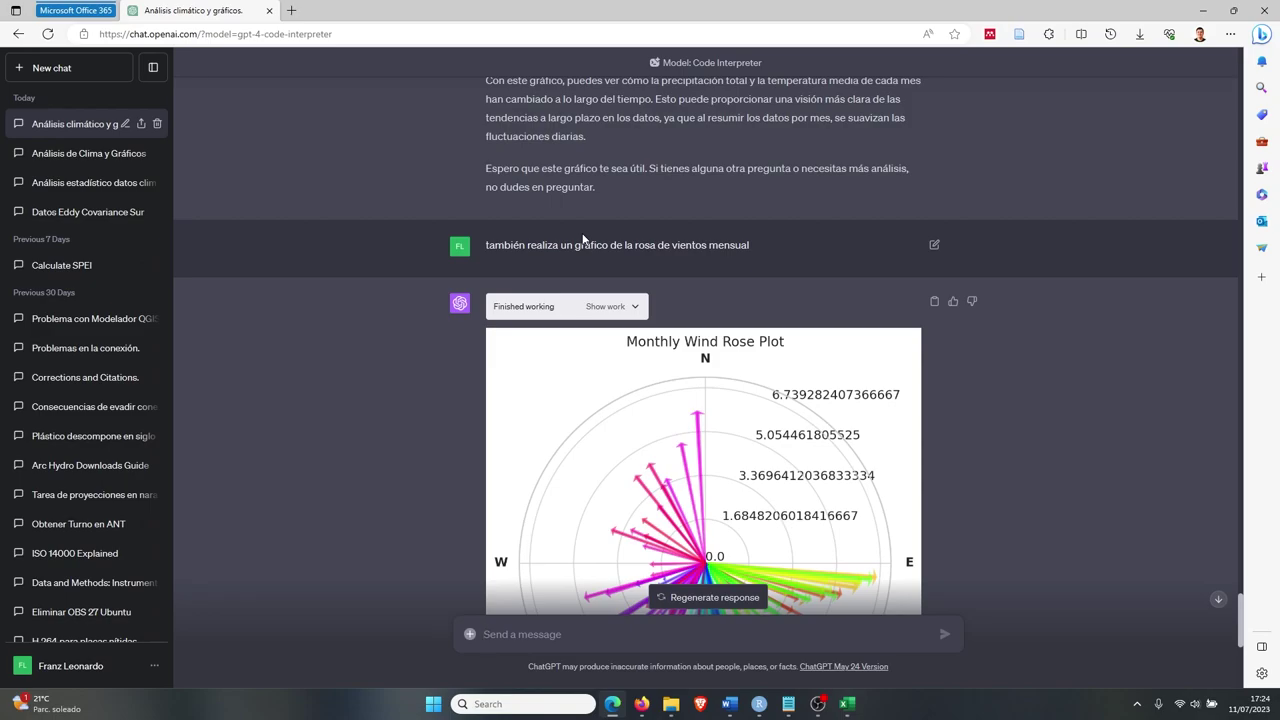
Send the clarification 'no fui claro, deseo una gráfico para cada uno de los 12 meses del año'.
scroll(583, 240, down, 5)
text(no)
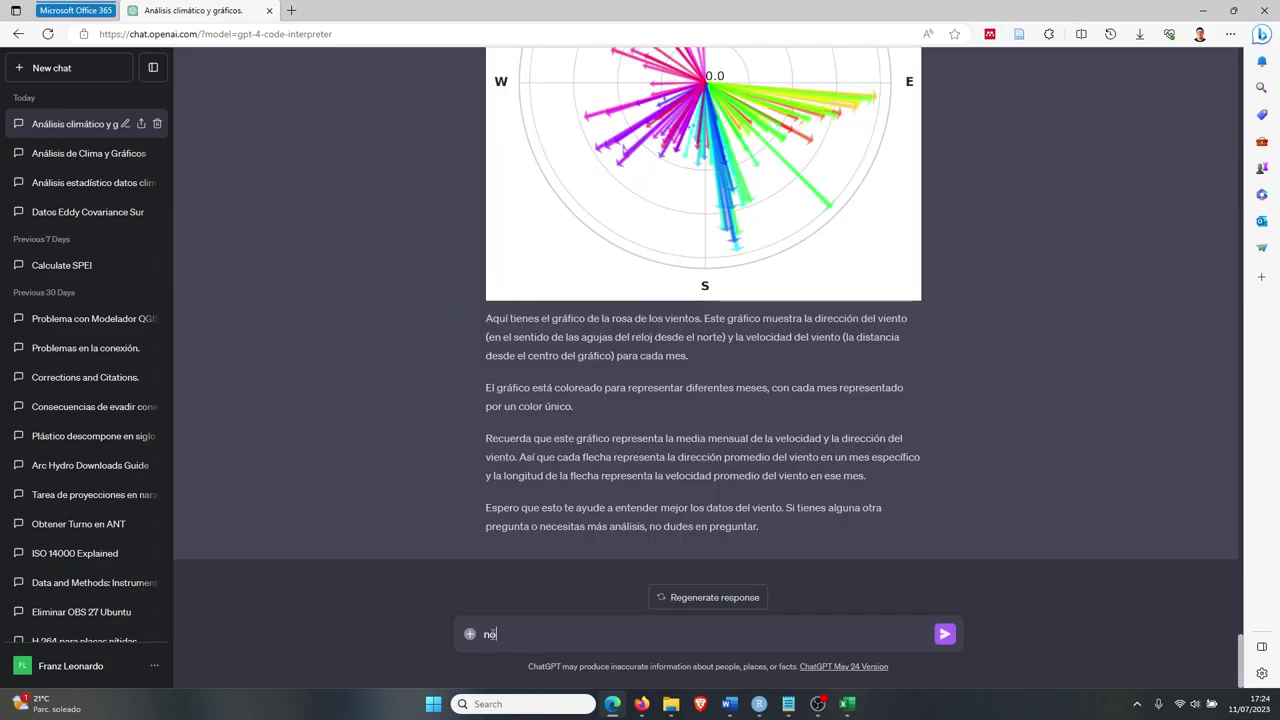
text( fui claro, deseo una gráfico )
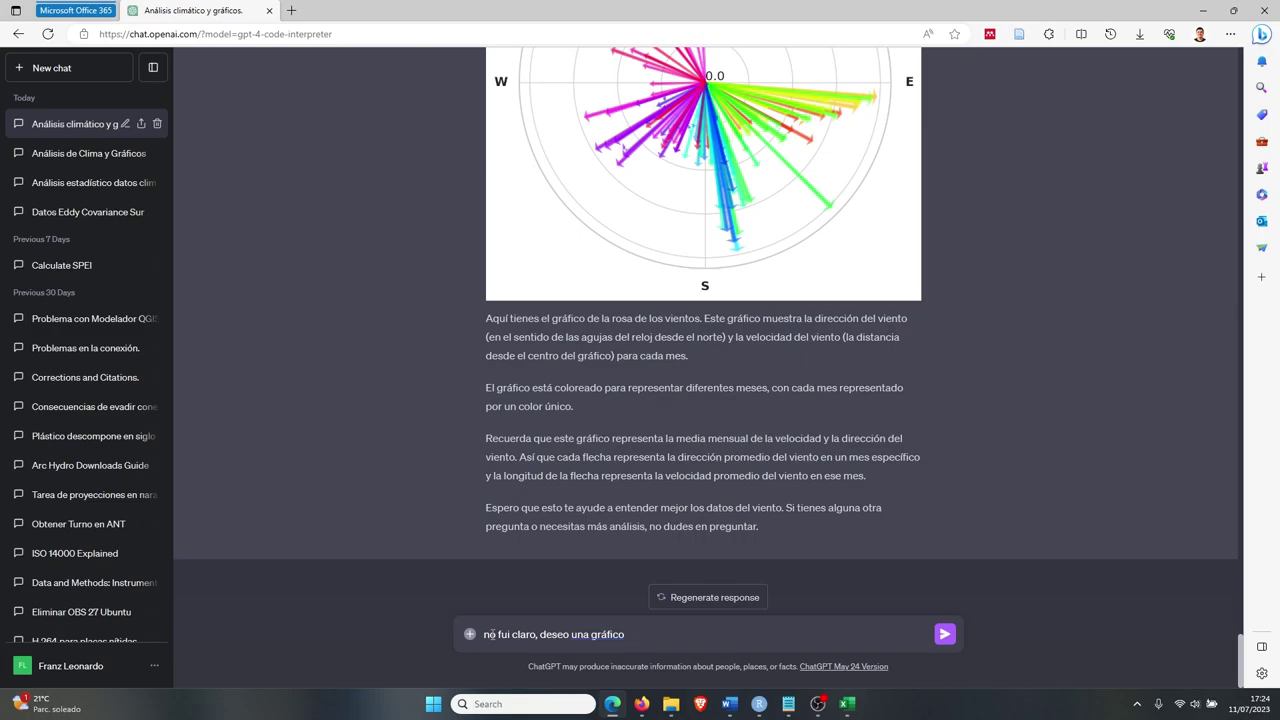
text(para cada uno de los 12 meses del año)
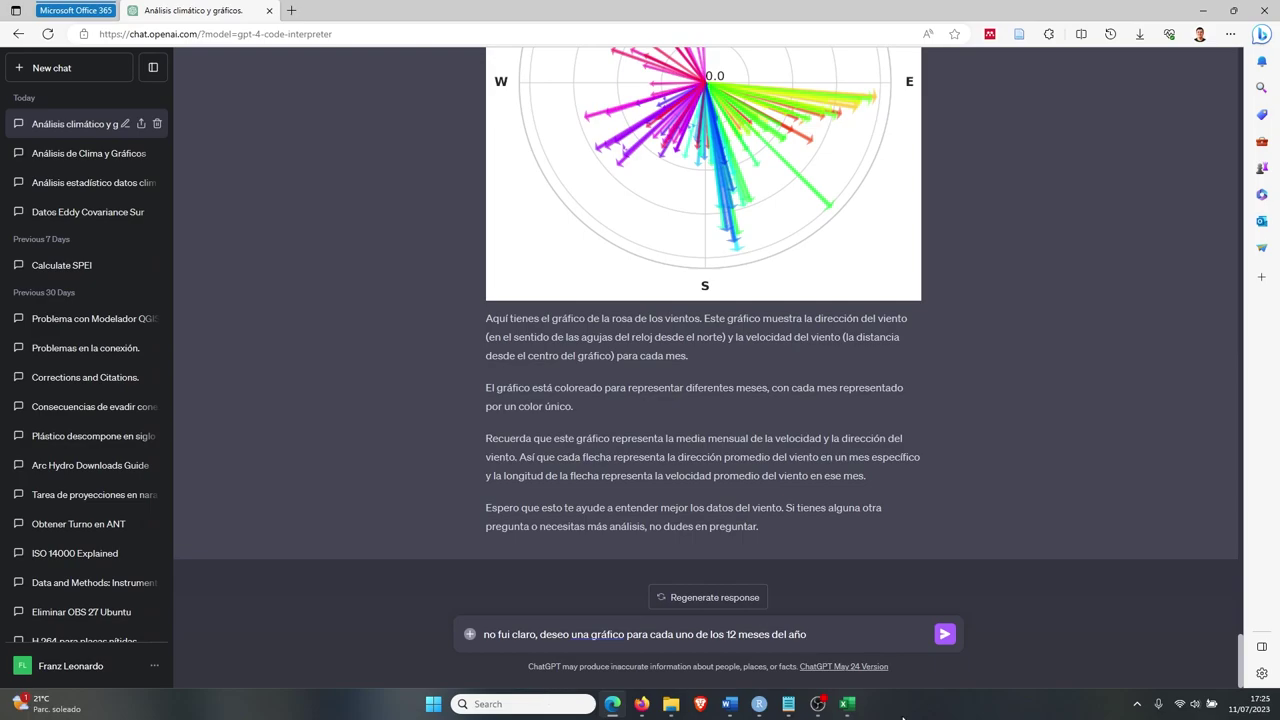
click(943, 635)
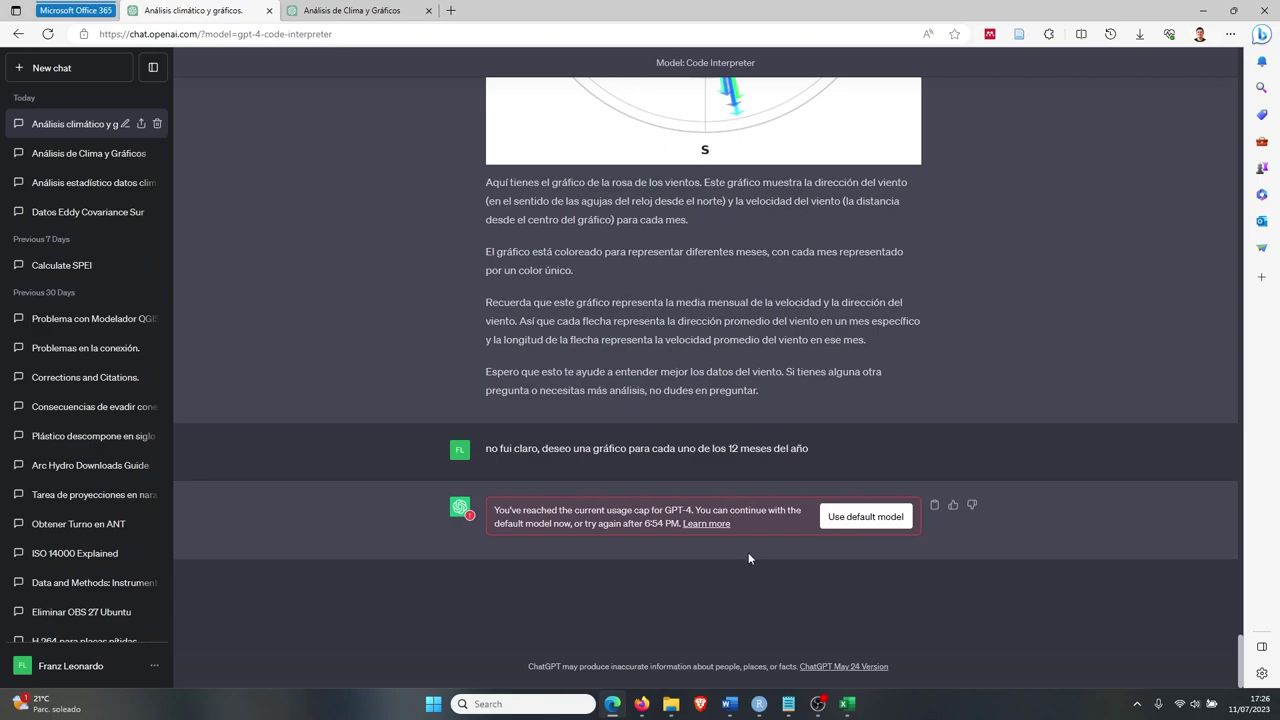
Go to the 'Análisis de Clima y Gráficos' chat and review the Enero–Diciembre wind roses.
click(350, 10)
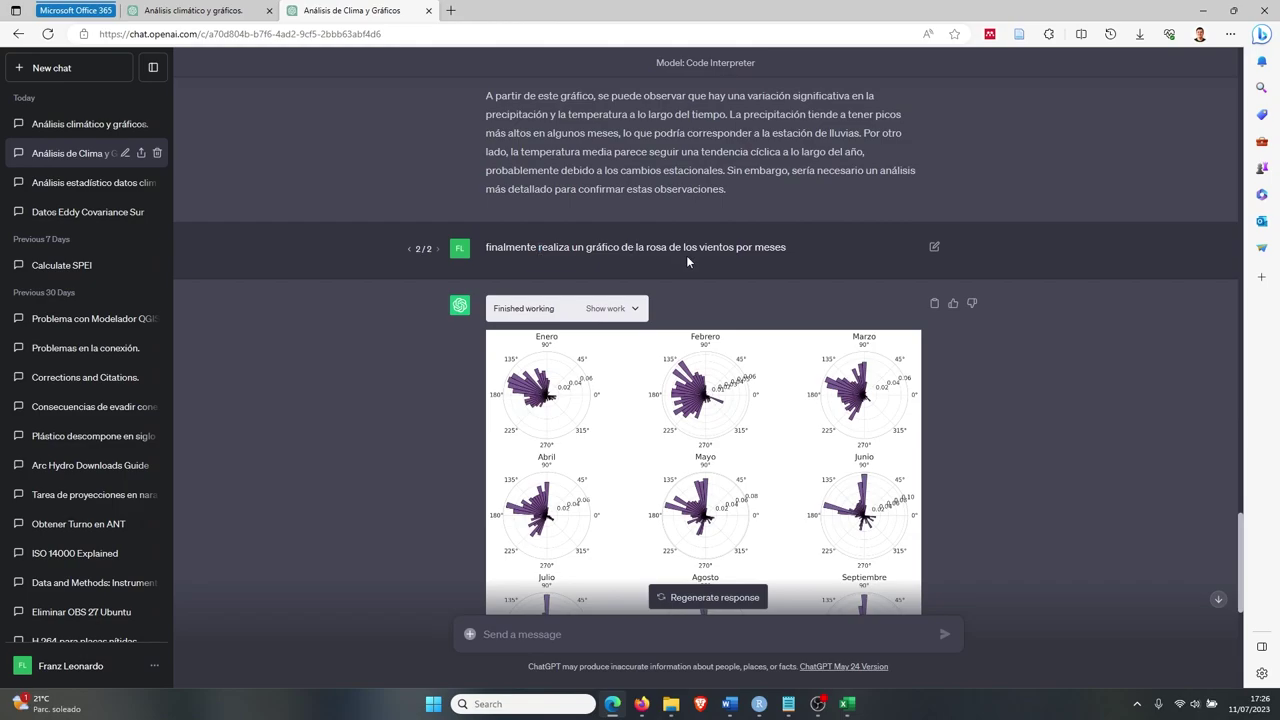
scroll(759, 262, down, 5)
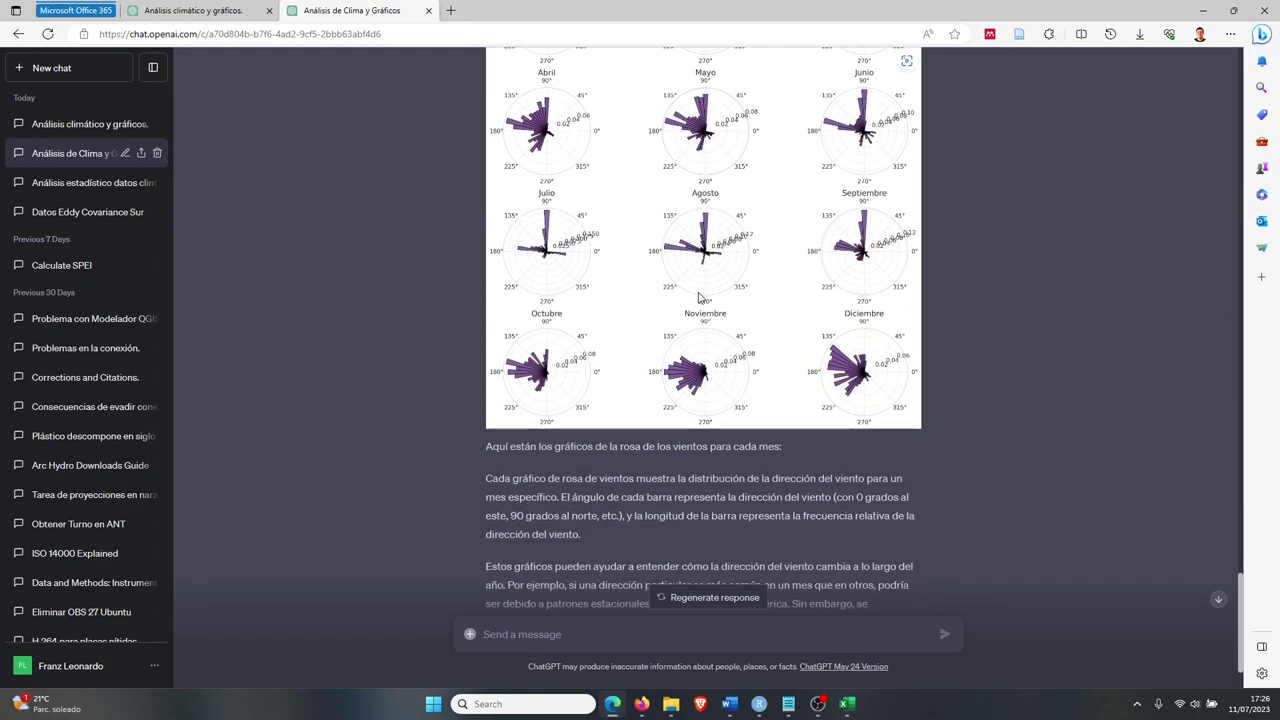
scroll(487, 281, up, 2)
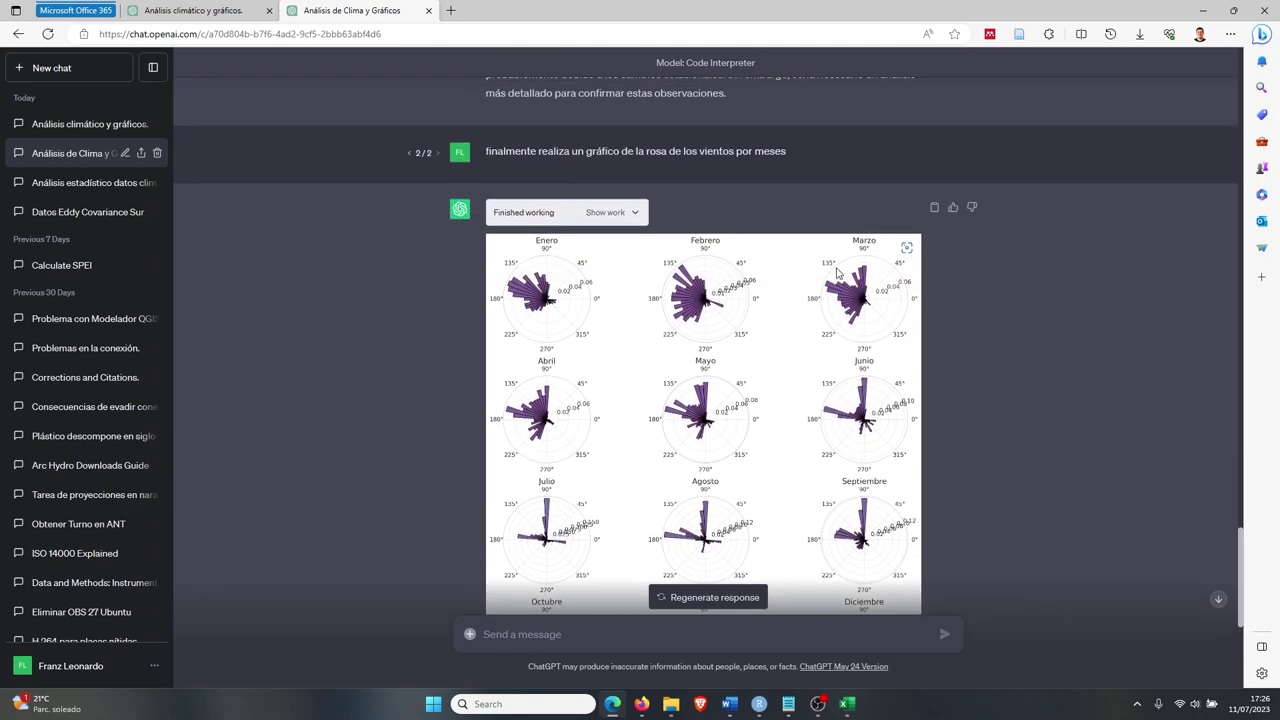
scroll(706, 370, down, 1)
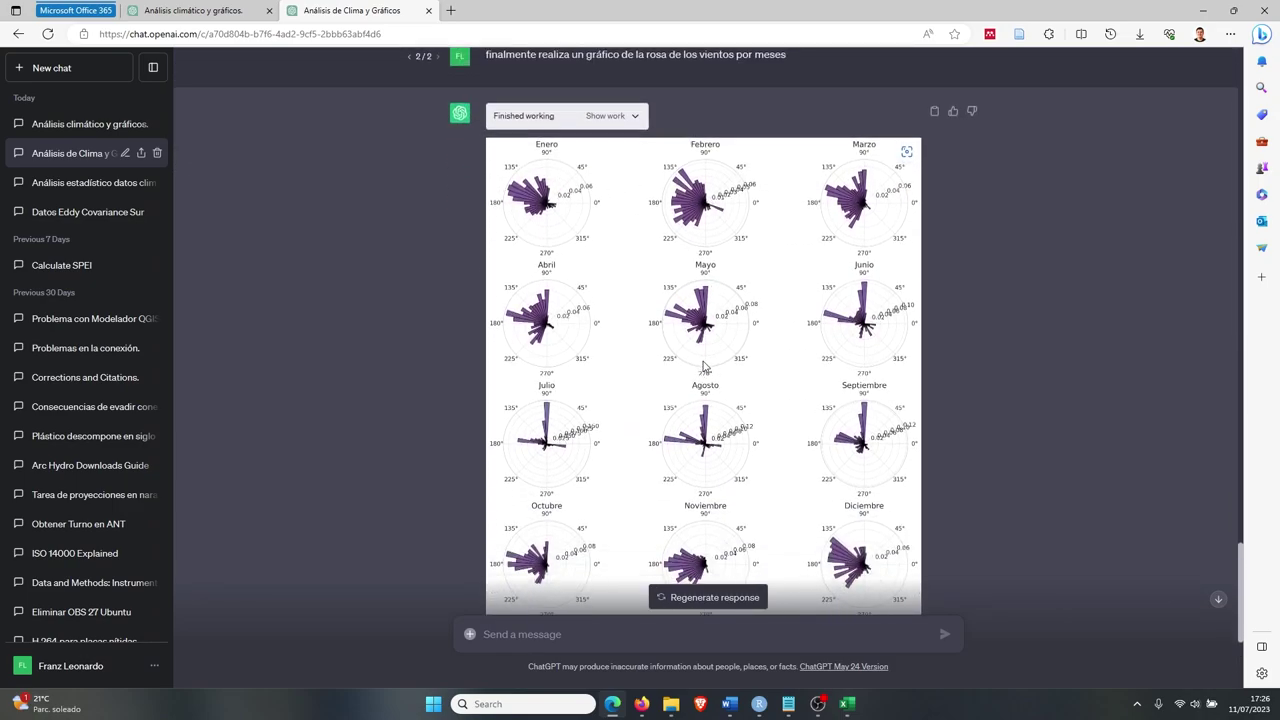